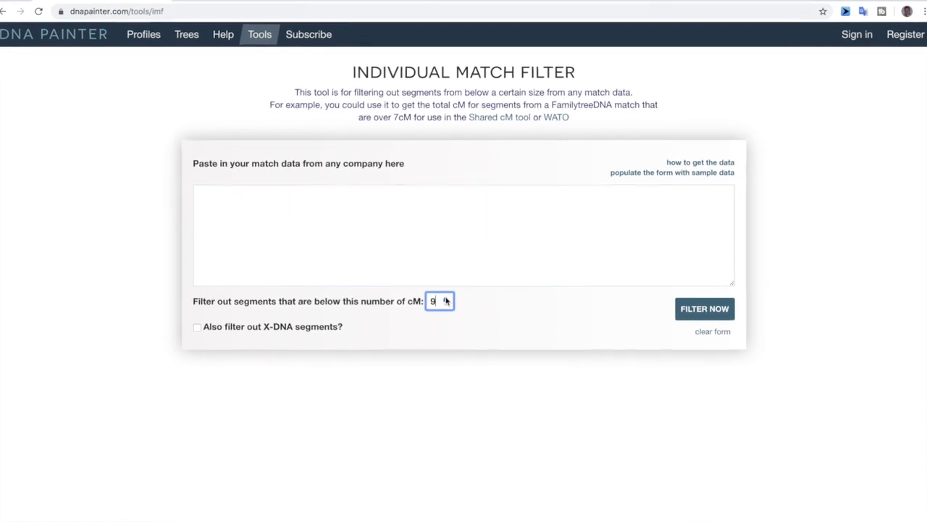
# - Nudge the Individual Match Filter's cM threshold toward 7
pyautogui.click(446, 297)
# - Lower the minimum segment threshold to 7 cM with the spinner arrows
pyautogui.click(446, 304)
pyautogui.click(446, 304)
pyautogui.click(446, 304)
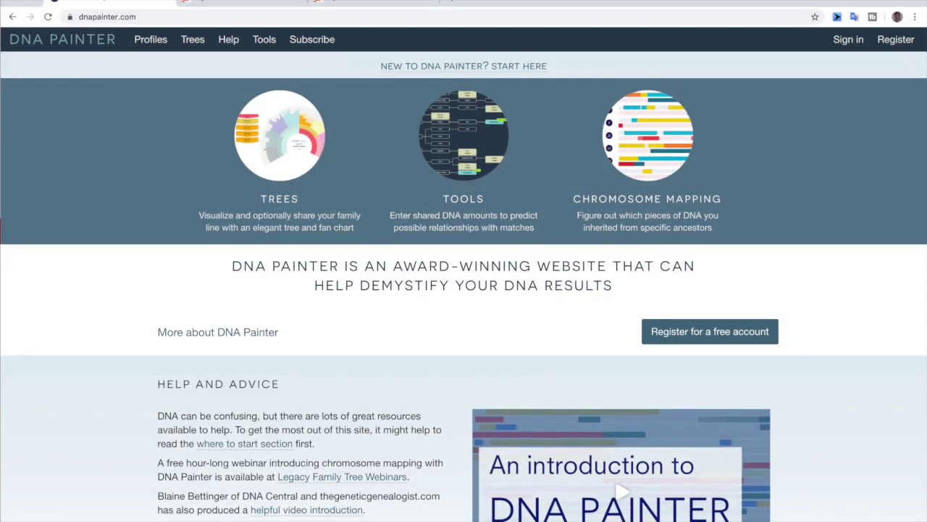
# - Open the Individual Match Filter from DNA Painter's Tools list
pyautogui.click(264, 40)
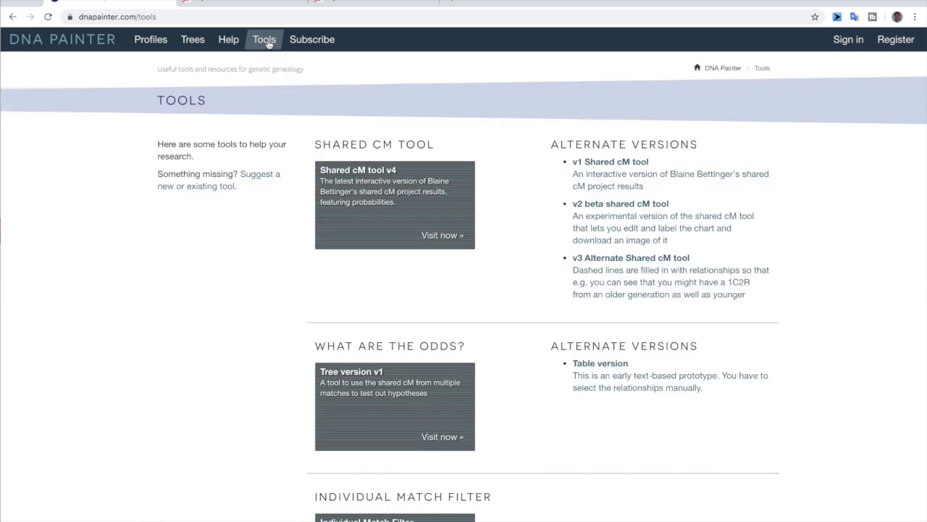
pyautogui.scroll(-2, 234, 261)
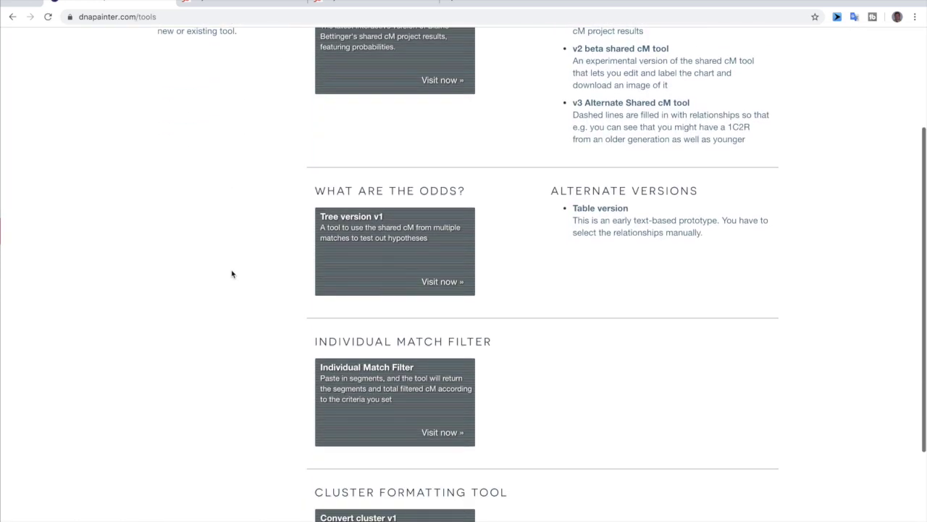
pyautogui.click(417, 399)
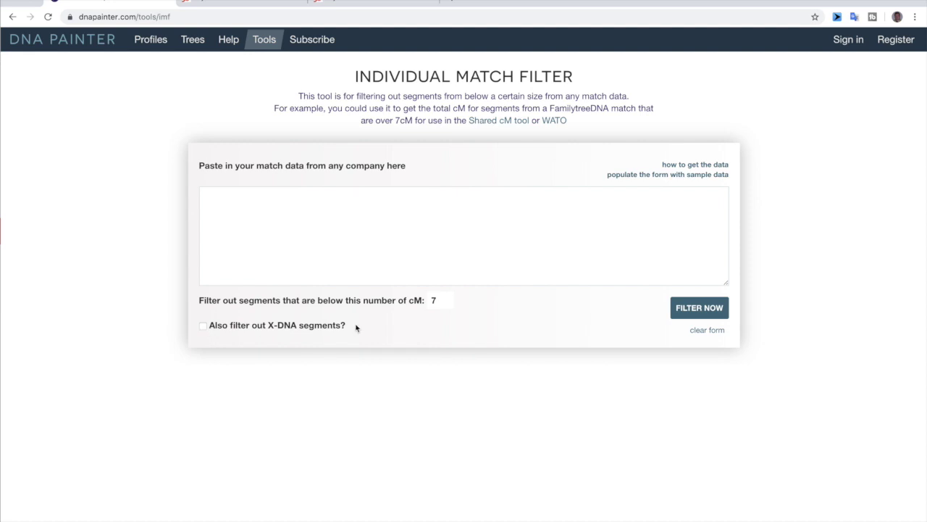
# - Set the minimum segment size spinner to 7 cM
pyautogui.click(446, 304)
pyautogui.click(446, 298)
pyautogui.click(447, 305)
pyautogui.click(447, 298)
pyautogui.click(447, 298)
pyautogui.click(447, 299)
pyautogui.click(480, 352)
pyautogui.press('super+Tab')
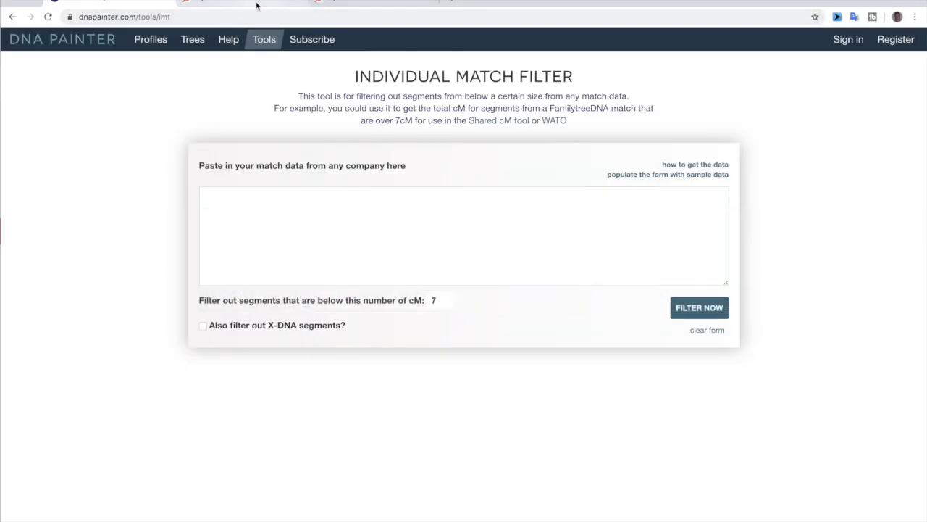
pyautogui.click(256, 5)
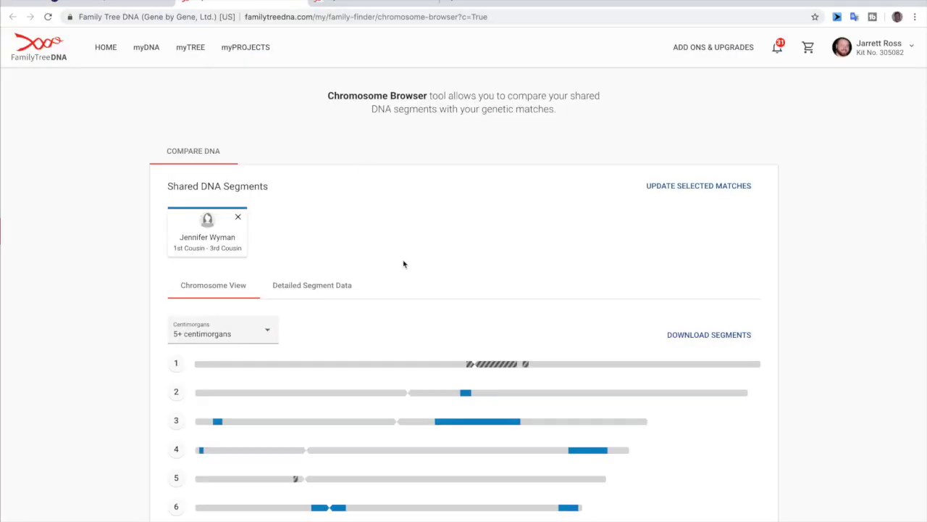
# - Show the match's shared segments as the Detailed Segment Data table
pyautogui.scroll(-4, 404, 264)
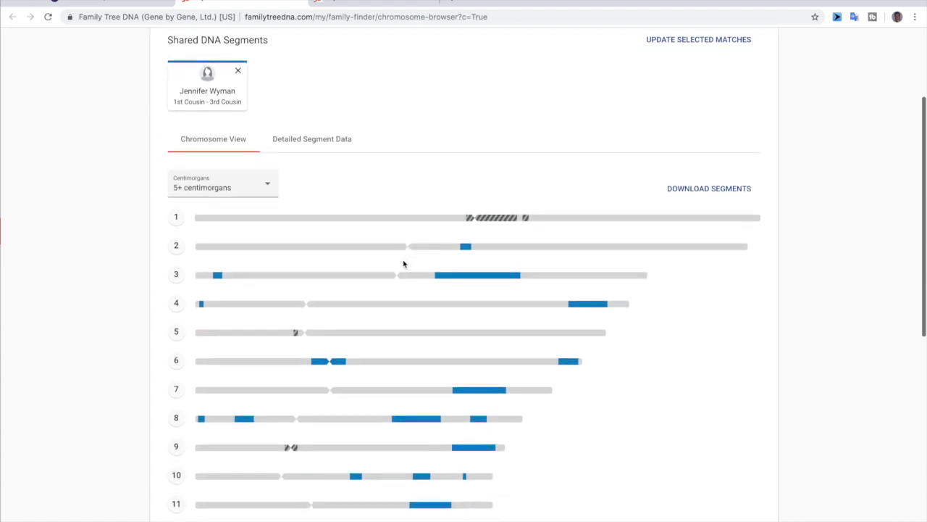
pyautogui.scroll(-10, 403, 263)
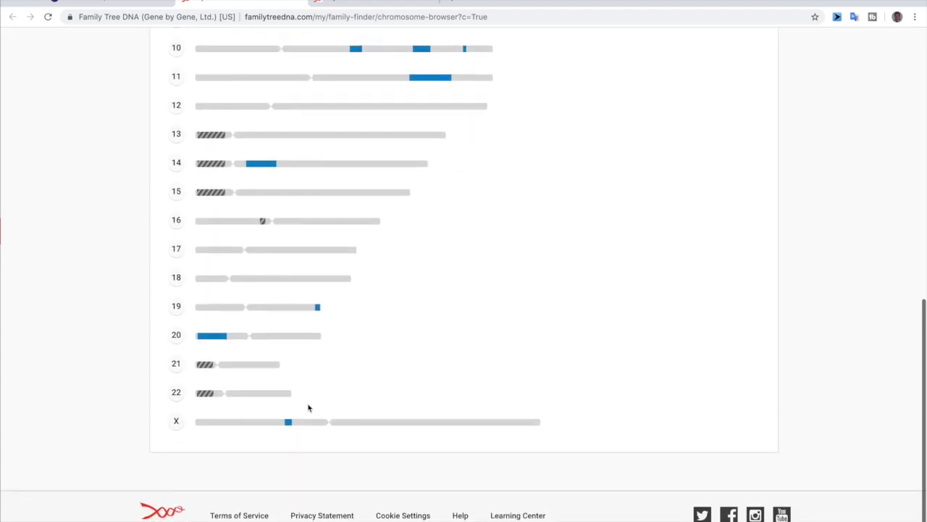
pyautogui.scroll(3, 372, 357)
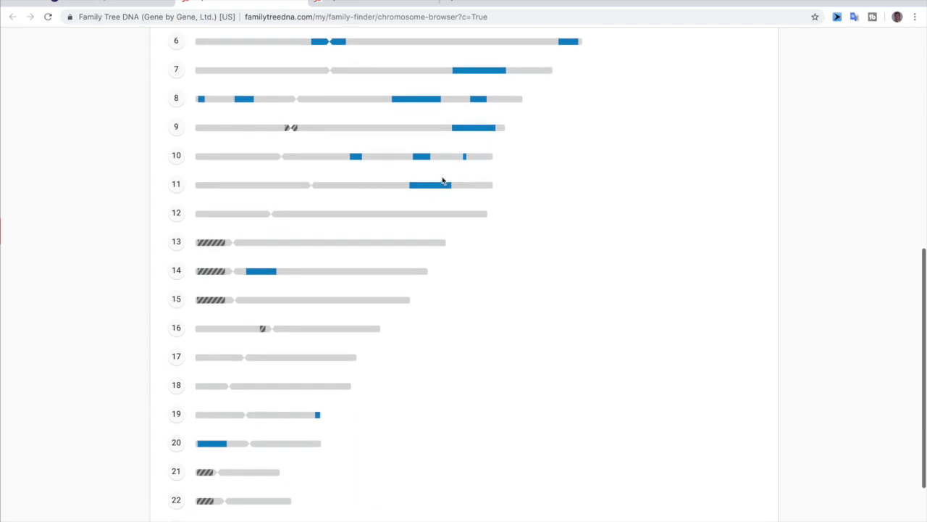
pyautogui.moveTo(434, 190)
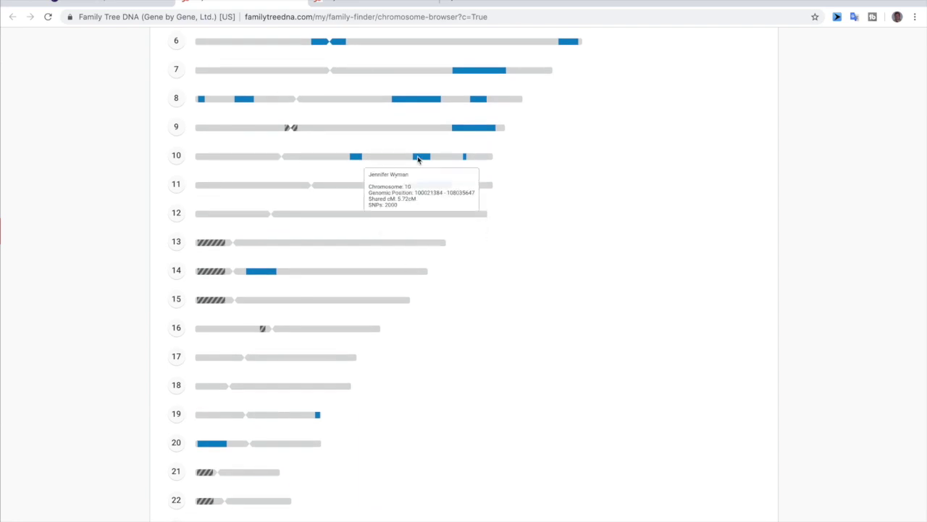
pyautogui.scroll(11, 523, 193)
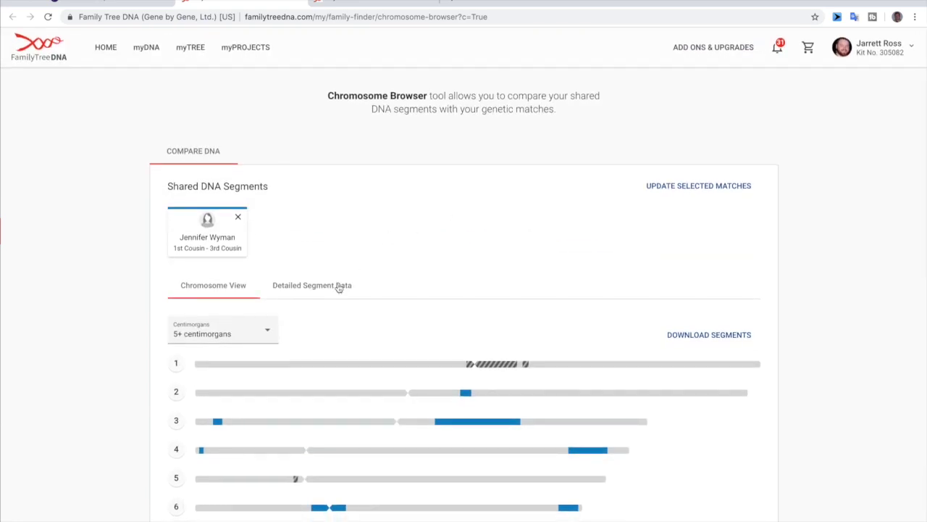
pyautogui.click(337, 287)
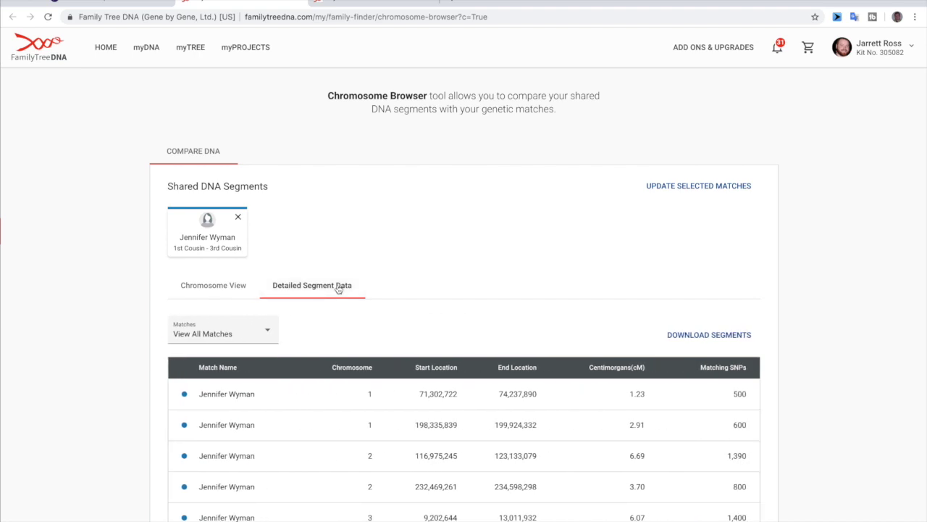
# - Select every row of the segment table, first row through chromosome X
pyautogui.scroll(-3, 422, 338)
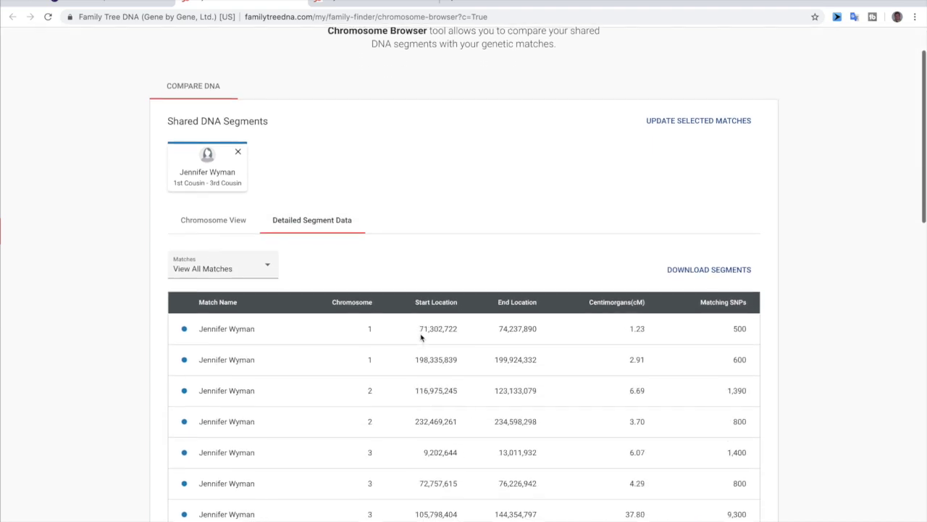
pyautogui.scroll(-2, 421, 337)
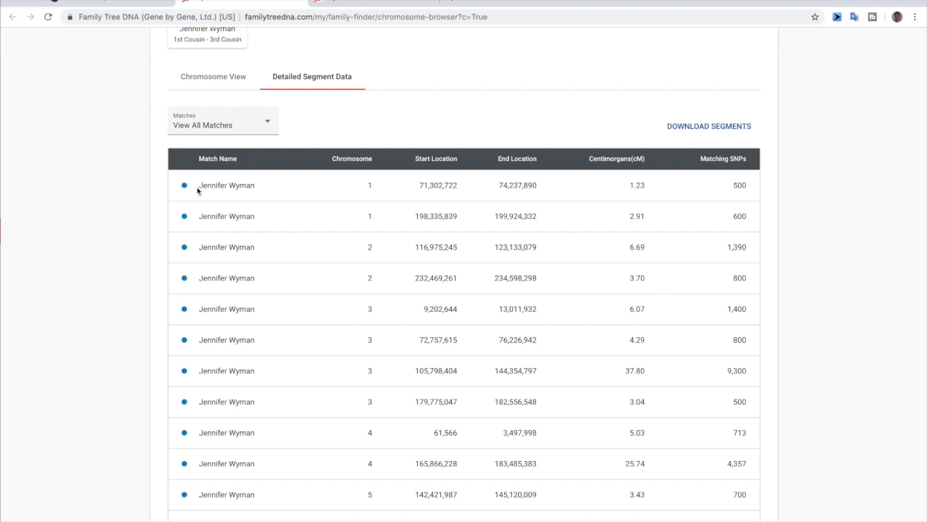
pyautogui.moveTo(197, 190); pyautogui.dragTo(746, 452)
pyautogui.scroll(-10, 253, 228)
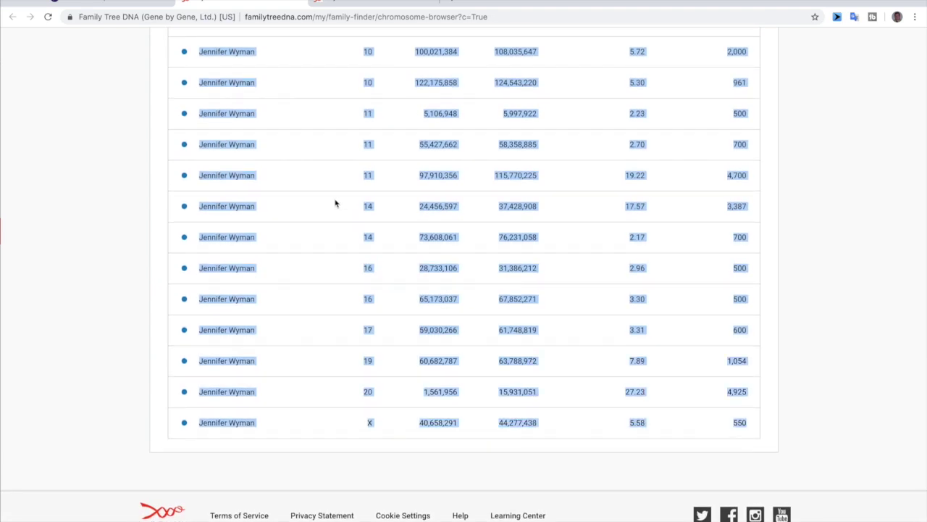
# - Paste the FamilyTreeDNA segment rows into DNA Painter's match data box
pyautogui.click(149, 5)
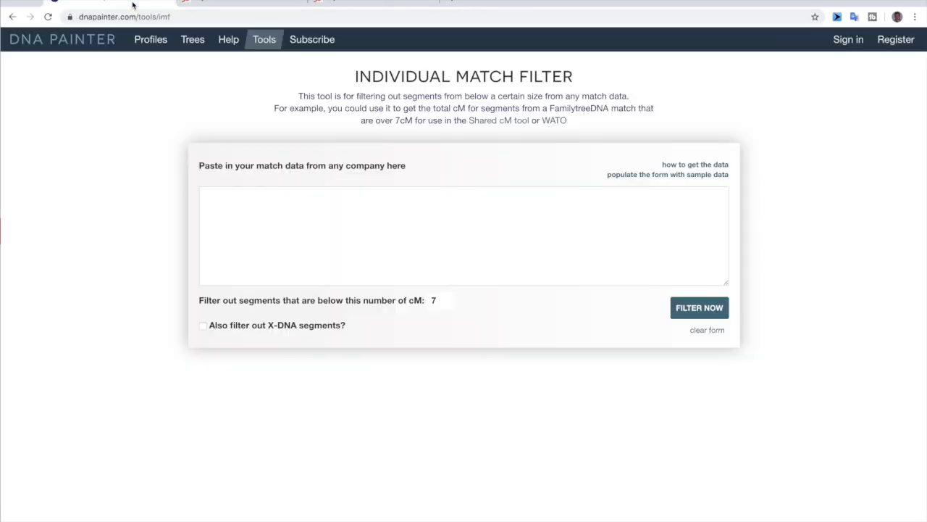
pyautogui.click(388, 211)
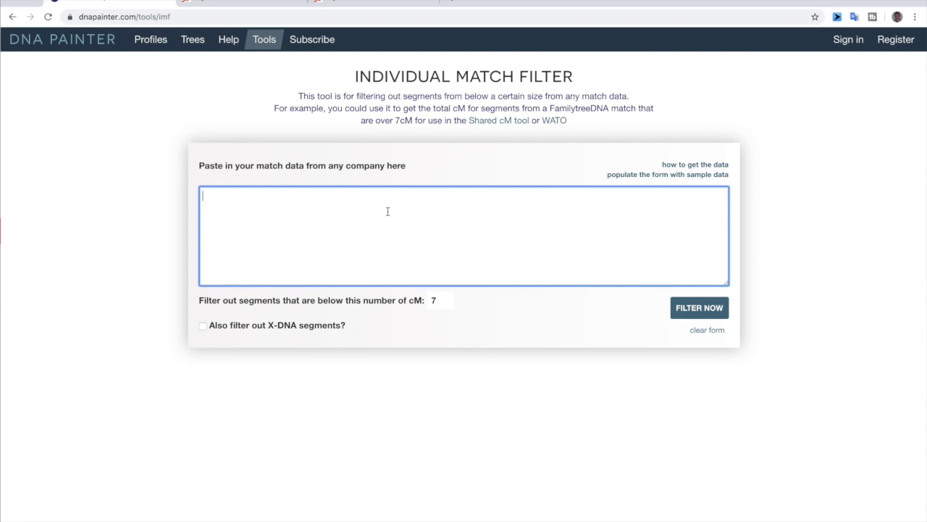
pyautogui.hotkey('ctrl', 'v')
pyautogui.scroll(1, 388, 210)
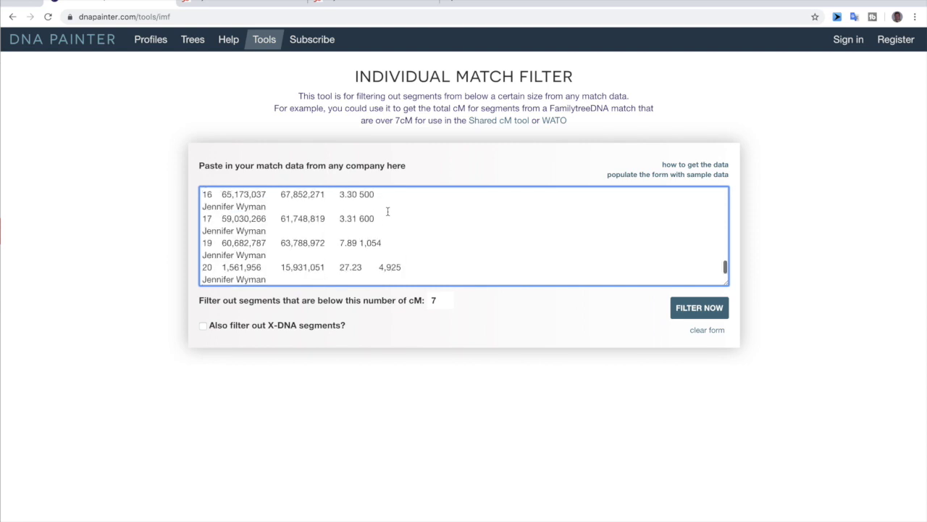
pyautogui.scroll(15, 387, 211)
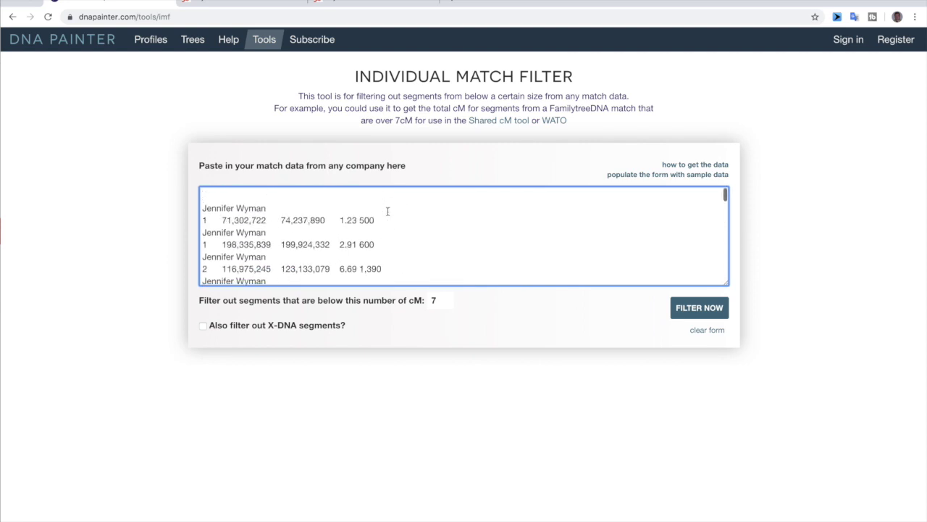
pyautogui.scroll(-15, 387, 211)
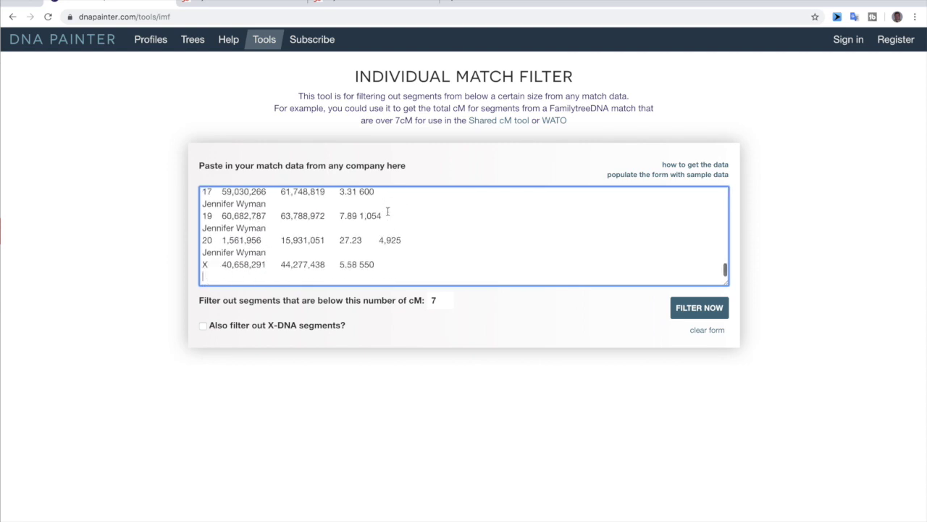
# - Keep X-DNA included and filter at 7 cM, giving 13 segments totalling 256 cM
pyautogui.click(204, 326)
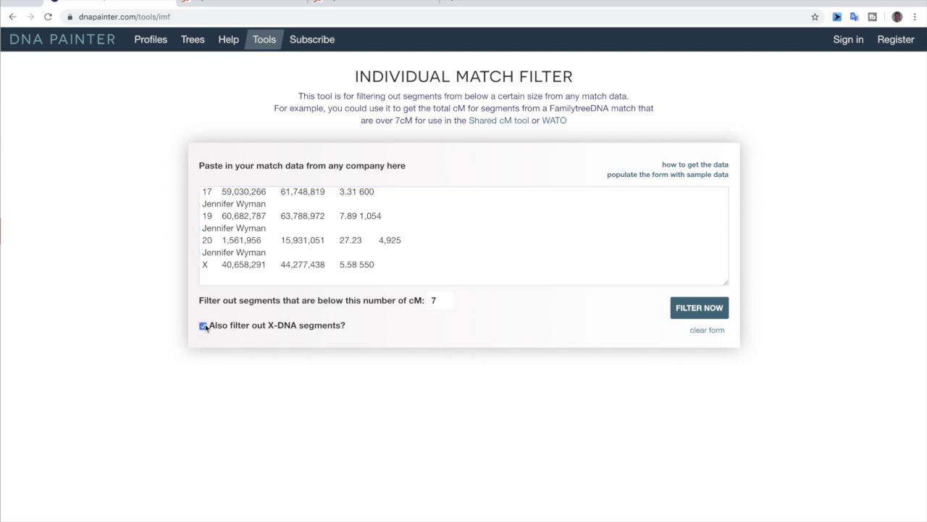
pyautogui.click(203, 326)
pyautogui.click(699, 308)
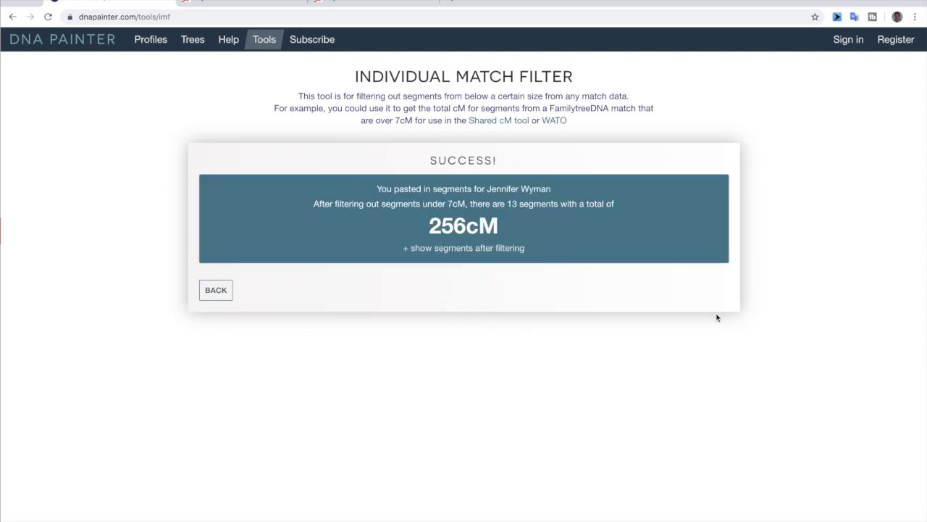
pyautogui.press('super+Tab')
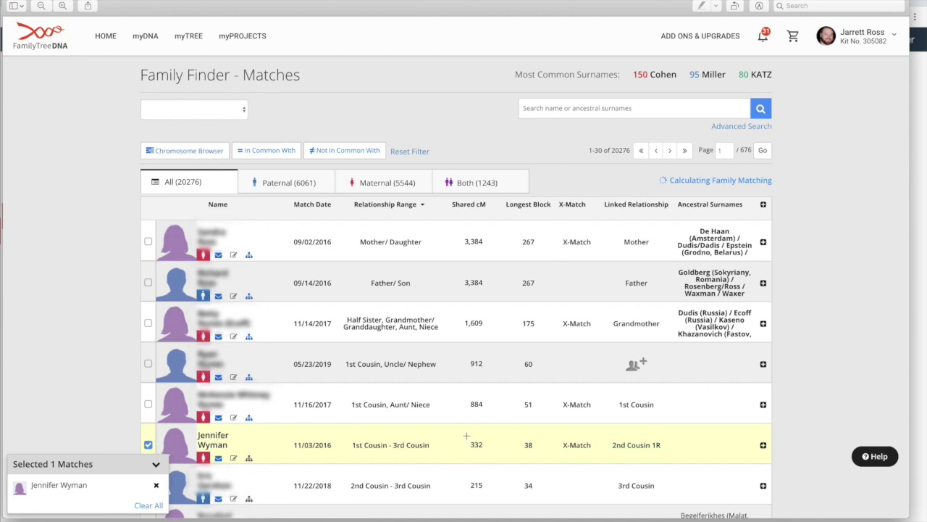
# - View the screenshot of the 2nd–3rd cousin match sharing 150 cM across 13 segments
pyautogui.press('super+Tab')
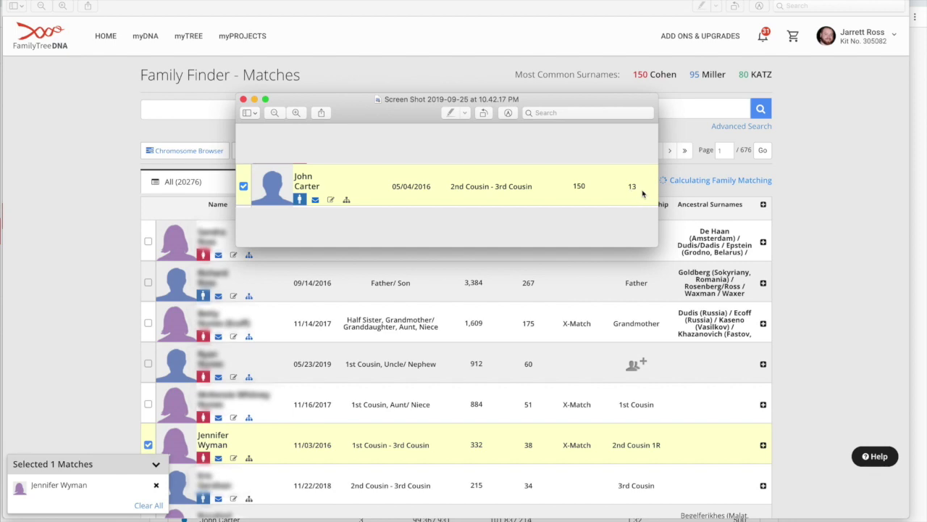
pyautogui.press('super+Tab')
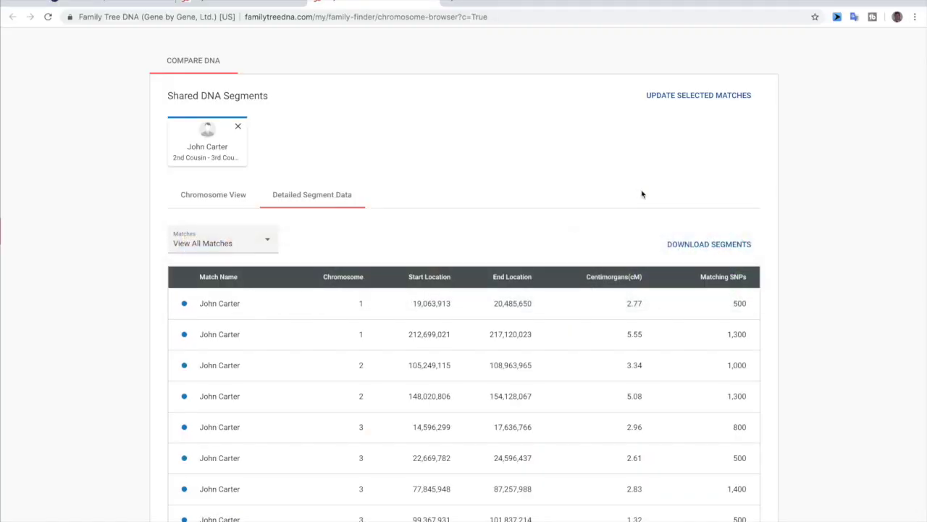
# - Select the second match's full detailed segment table and return to DNA Painter
pyautogui.scroll(-1, 525, 243)
pyautogui.scroll(-4, 525, 243)
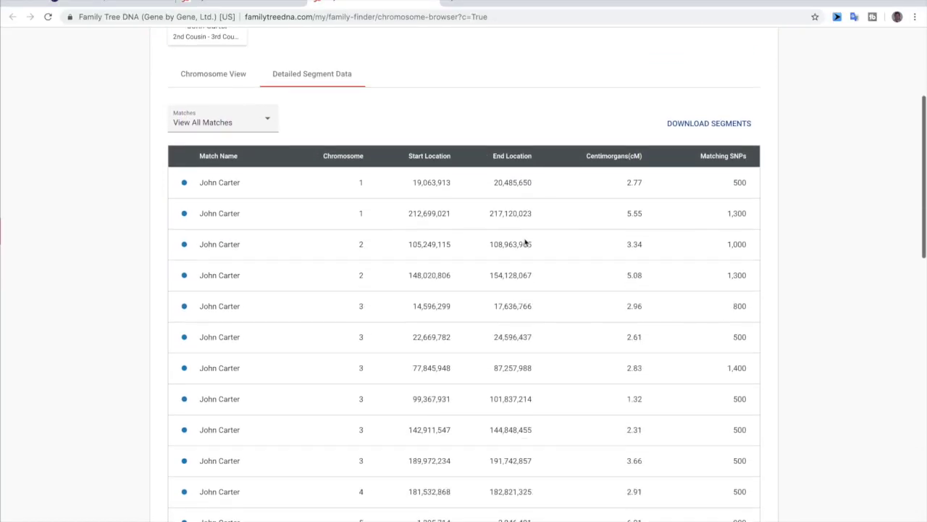
pyautogui.scroll(-2, 525, 243)
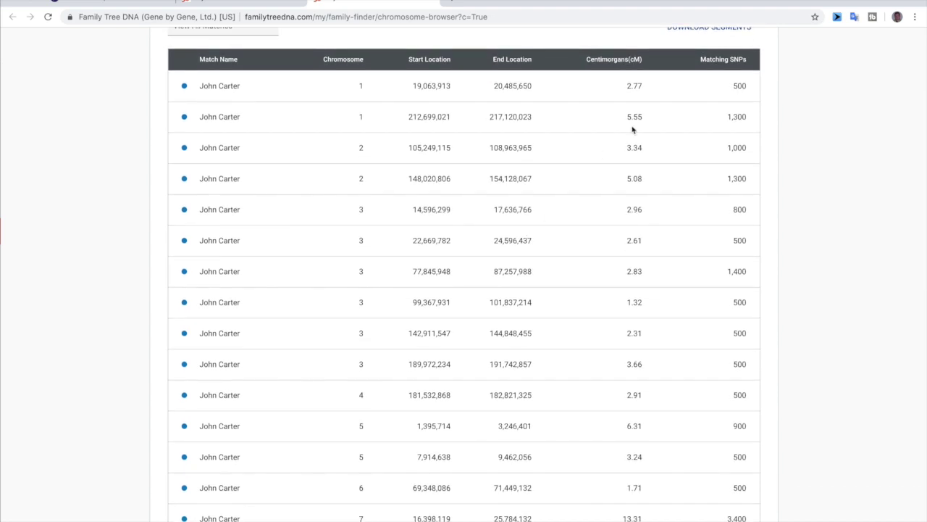
pyautogui.scroll(-1, 625, 450)
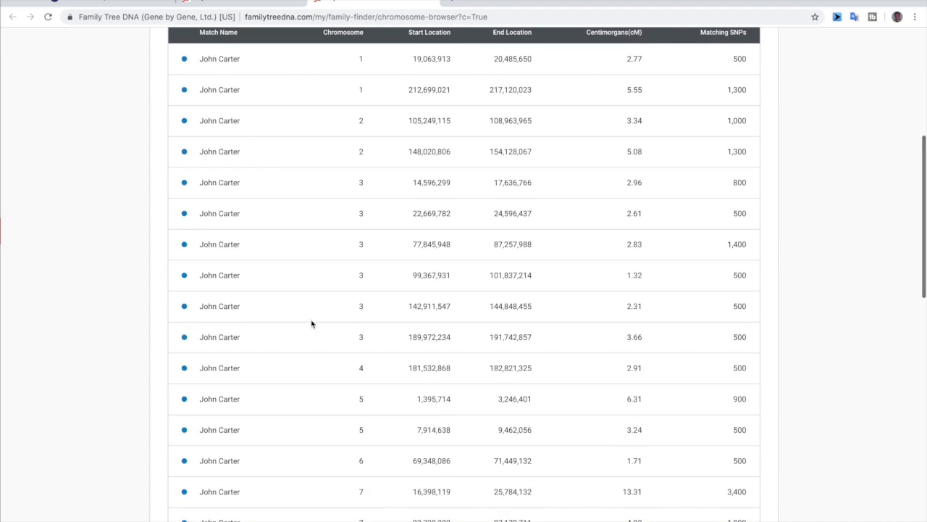
pyautogui.scroll(4, 268, 264)
pyautogui.moveTo(195, 170); pyautogui.dragTo(763, 438)
pyautogui.scroll(-20, 341, 207)
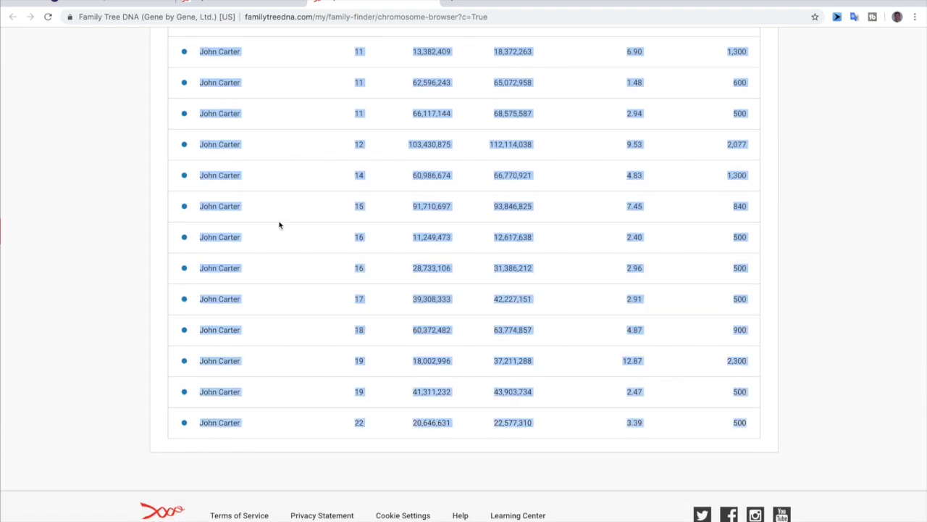
pyautogui.click(161, 8)
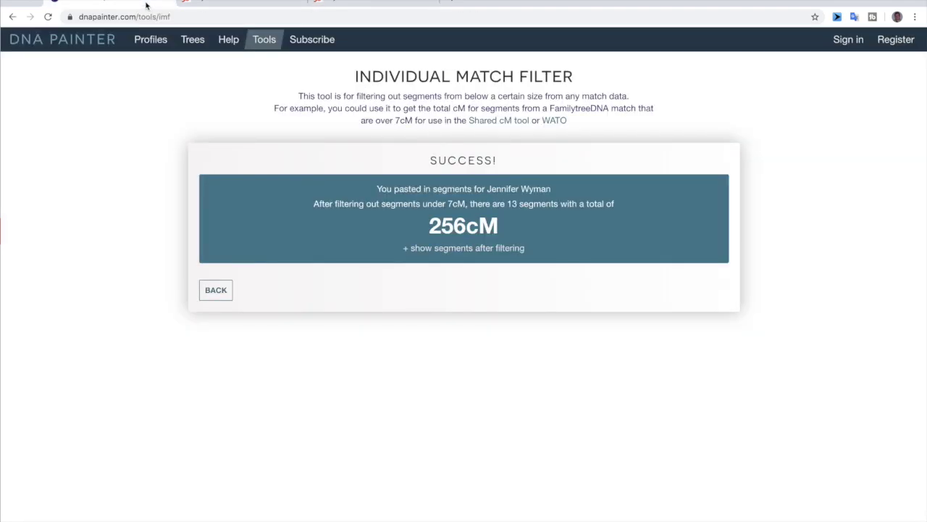
# - Clear the form, paste the second match's segments and filter at 7 cM: 4 segments, 43 cM
pyautogui.click(219, 293)
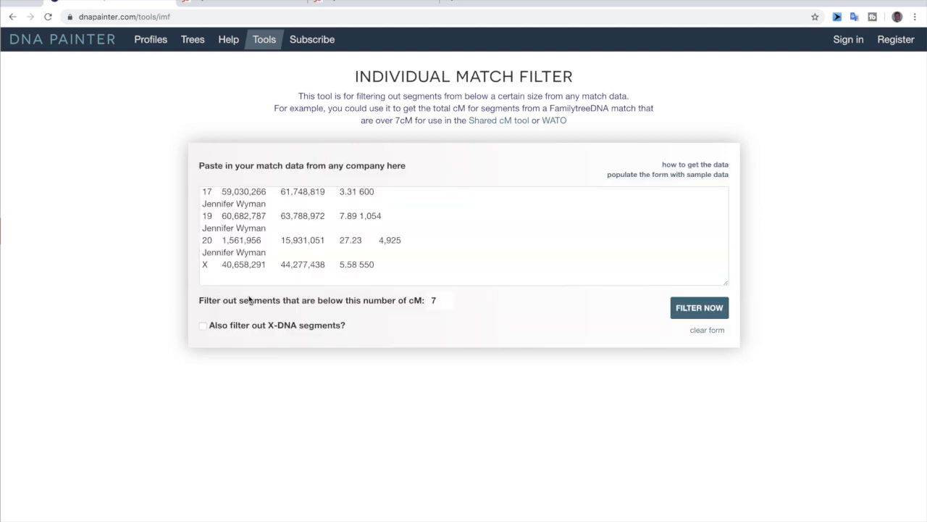
pyautogui.click(704, 336)
pyautogui.click(555, 253)
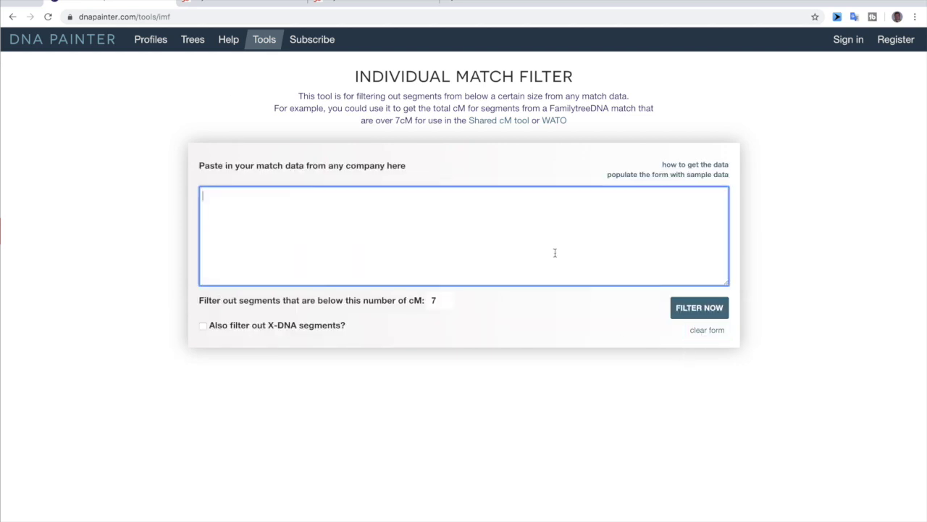
pyautogui.hotkey('ctrl', 'v')
pyautogui.click(699, 308)
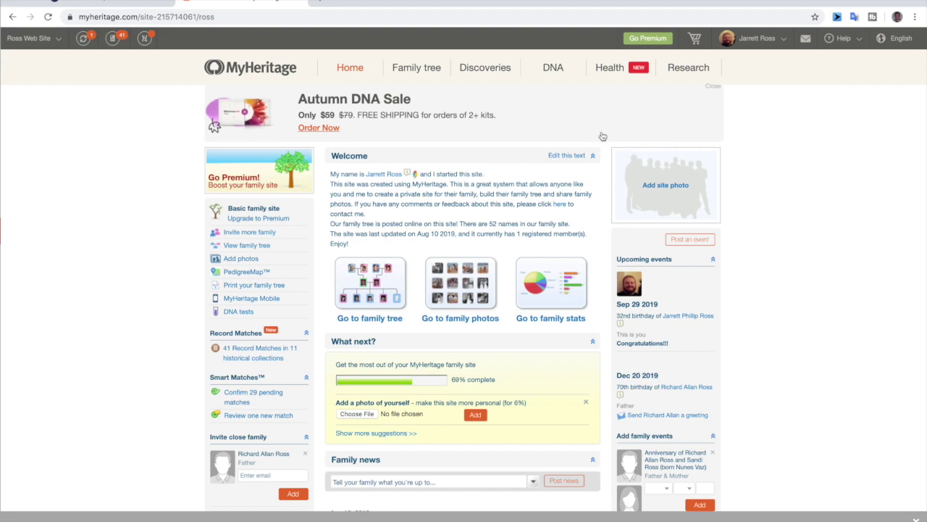
# - Go to MyHeritage's DNA Tools page from the DNA menu
pyautogui.moveTo(556, 67)
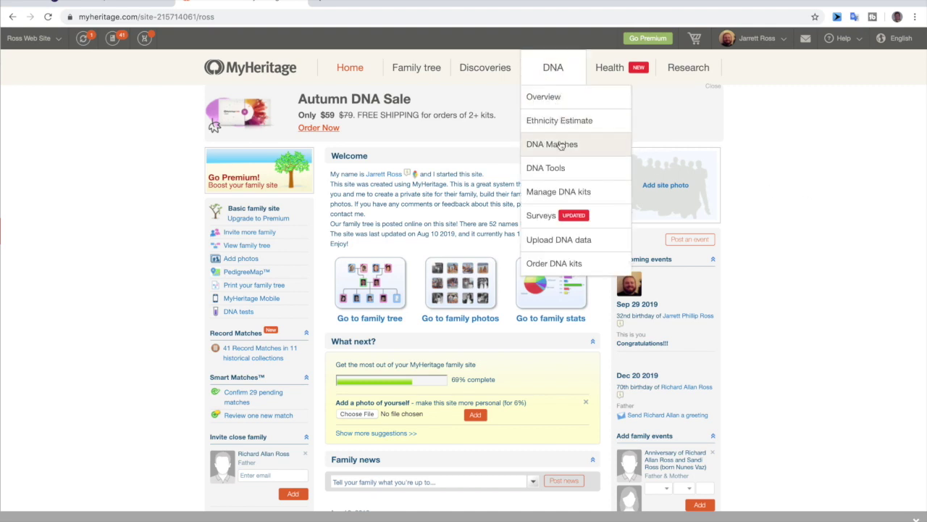
pyautogui.click(559, 169)
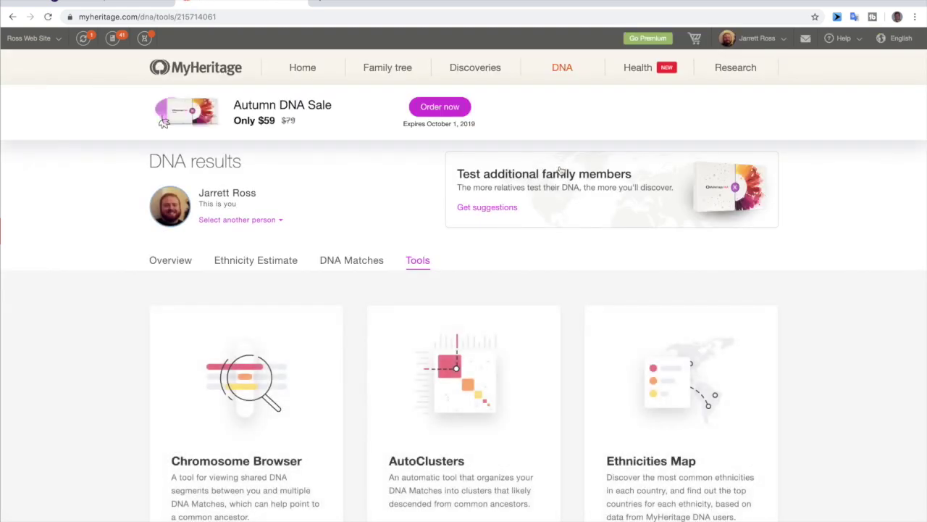
# - Open the Chromosome Browser from MyHeritage's DNA Tools page
pyautogui.scroll(-2, 494, 239)
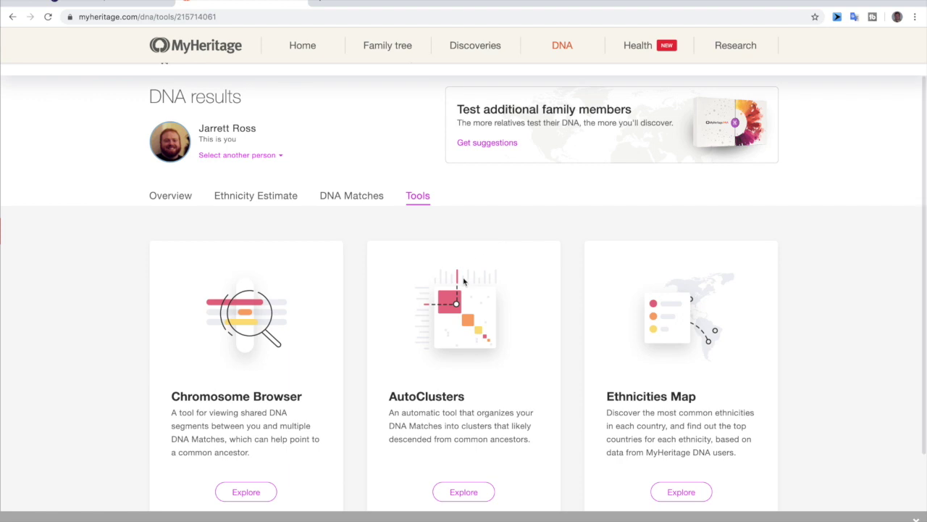
pyautogui.scroll(-2, 435, 297)
pyautogui.click(265, 425)
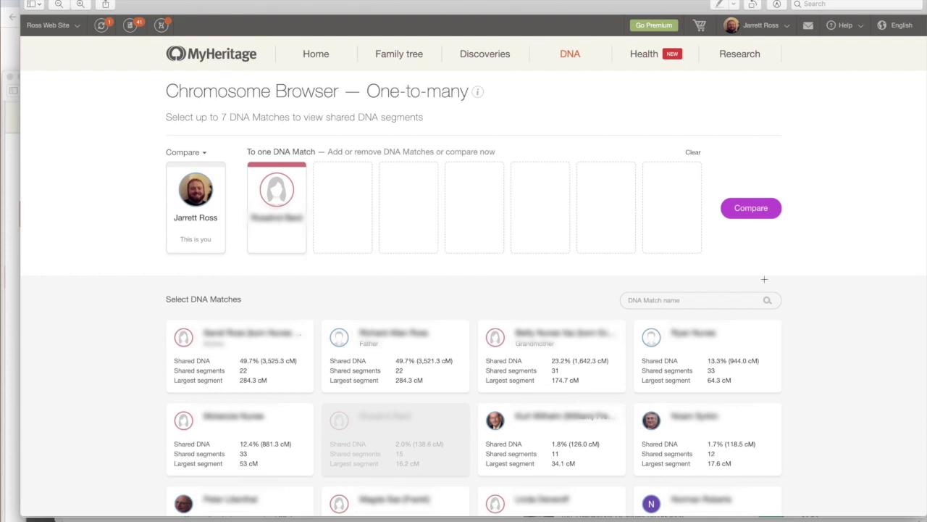
# - Show MyHeritage's 15-segment comparison and zoom its shared DNA segments table to full screen
pyautogui.click(766, 208)
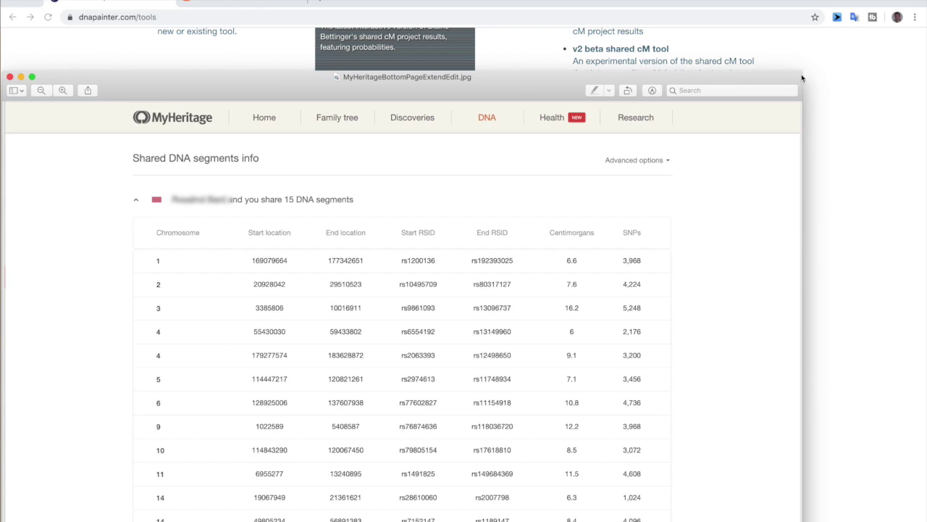
pyautogui.doubleClick(800, 76)
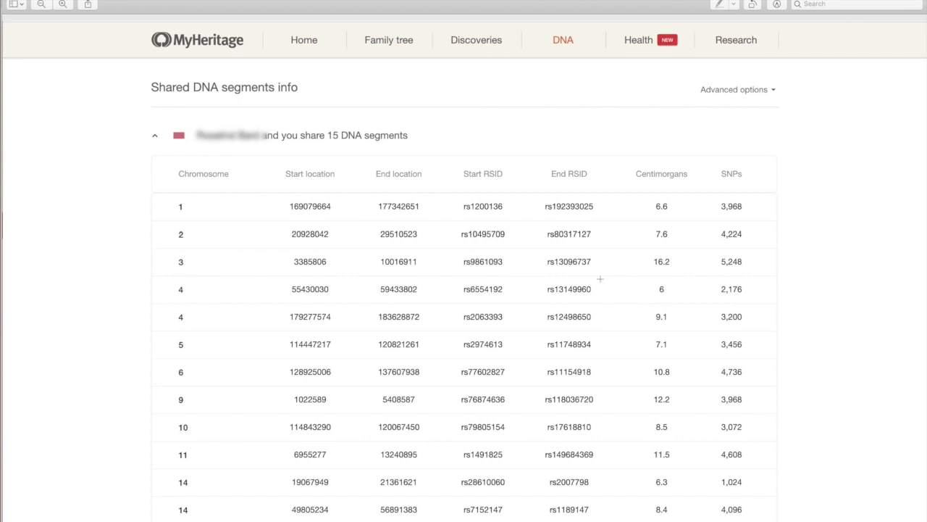
# - Paste the MyHeritage segment table into DNA Painter's Individual Match Filter
pyautogui.press('super+Tab')
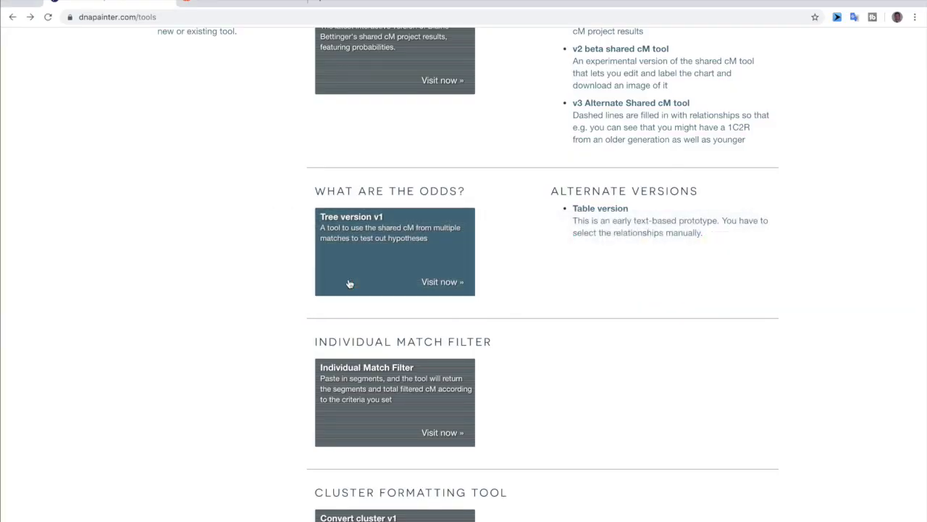
pyautogui.click(384, 406)
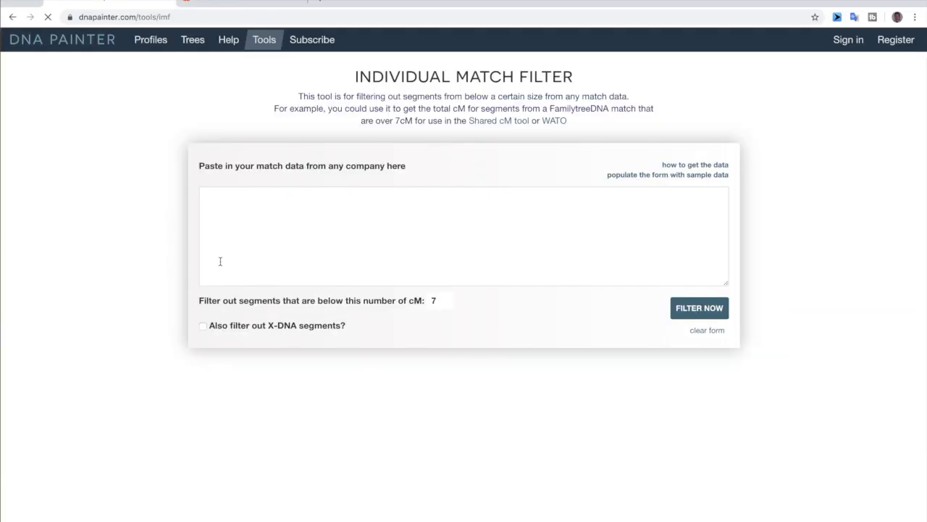
pyautogui.click(315, 216)
pyautogui.hotkey('ctrl', 'v')
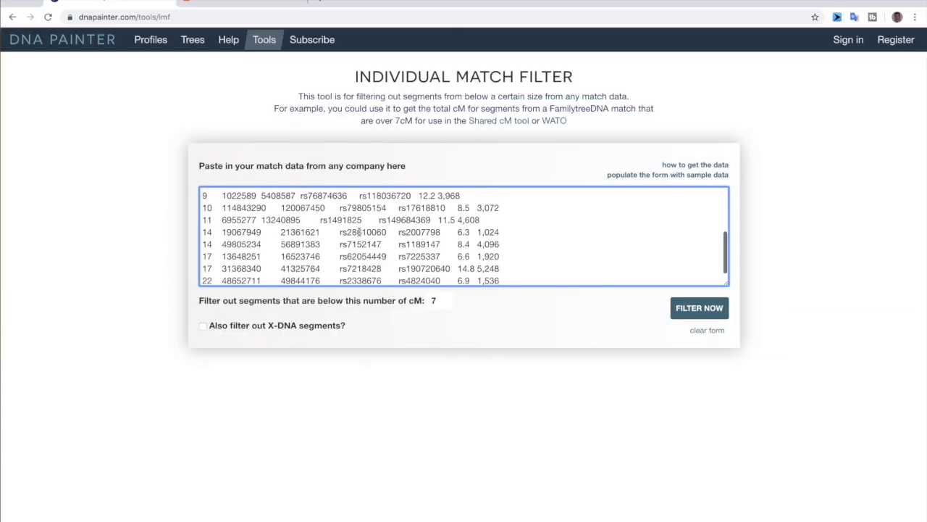
pyautogui.scroll(5, 360, 232)
pyautogui.scroll(-5, 359, 232)
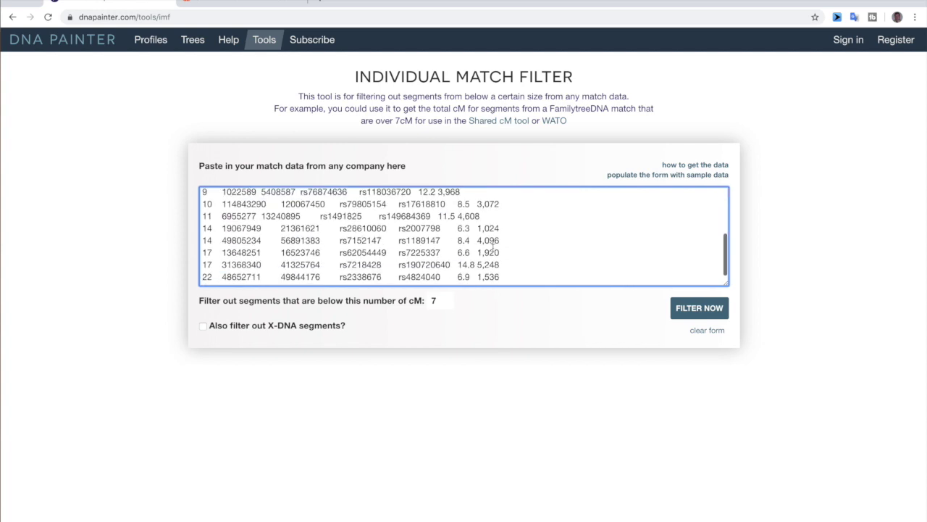
# - Filter at 7 cM, leaving 10 segments totalling 106 cM, and compare against the MyHeritage browser
pyautogui.click(689, 312)
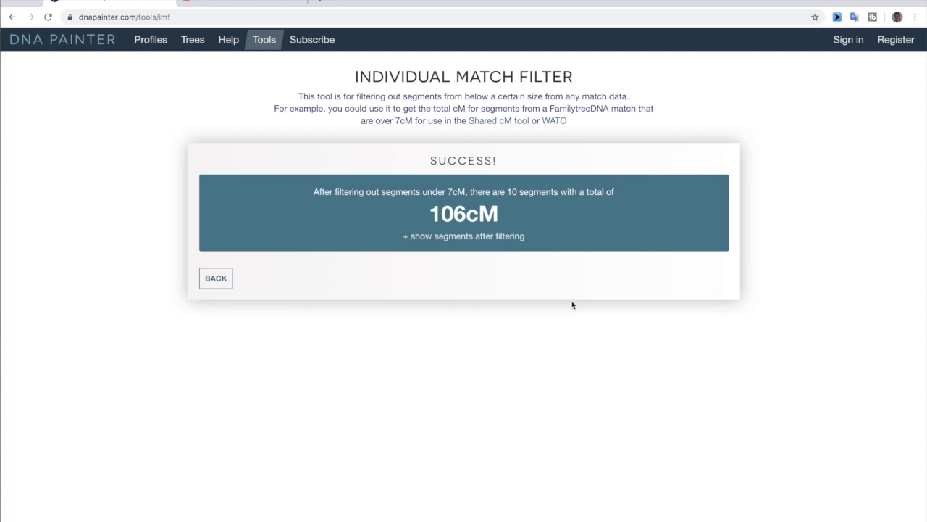
pyautogui.press('super+Tab')
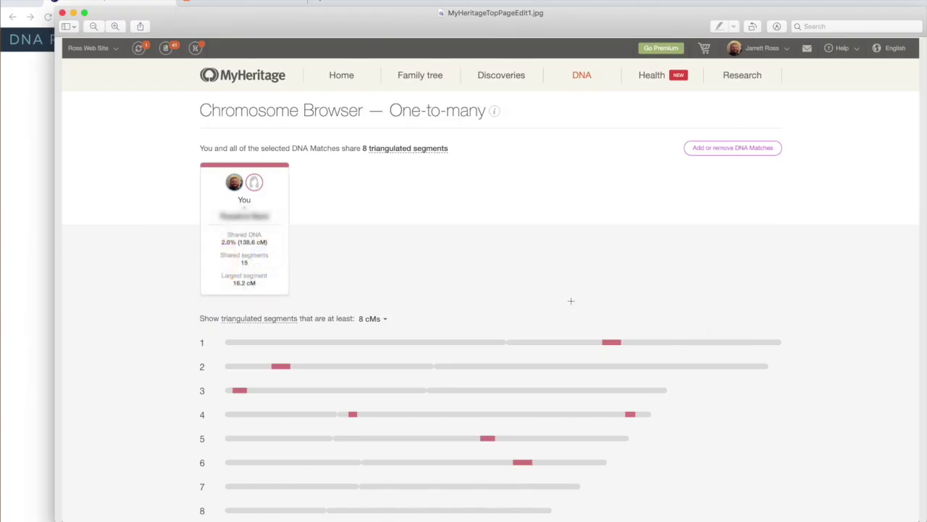
pyautogui.press('super+Tab')
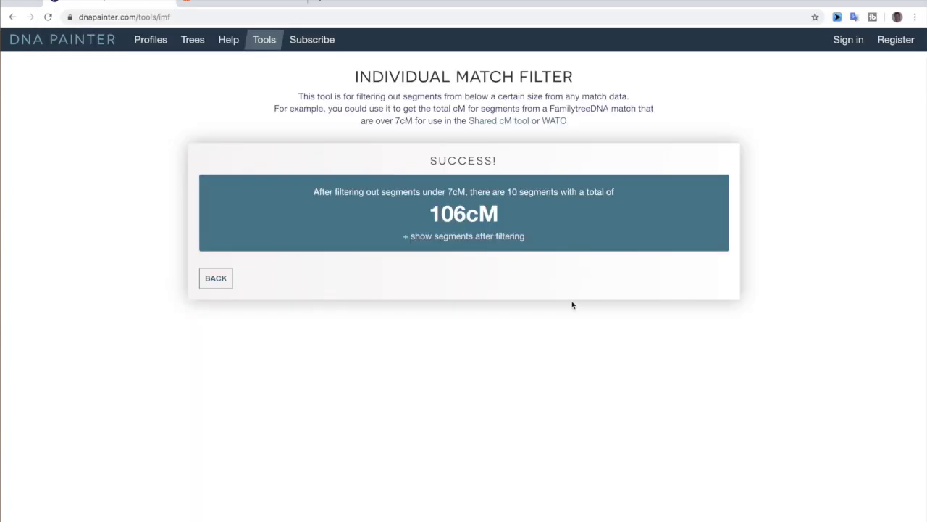
# - Raise the cM threshold from 7 to 10 and re-filter, leaving 5 segments totalling 66 cM
pyautogui.click(214, 278)
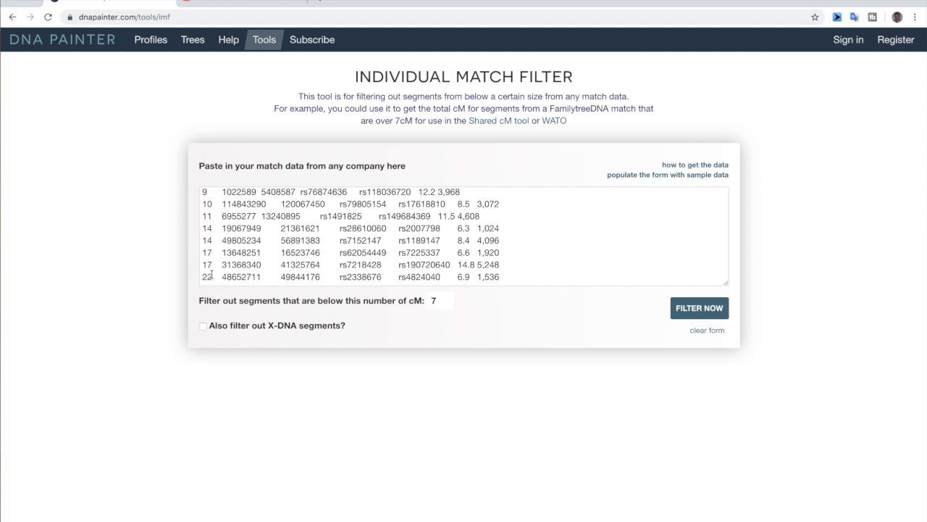
pyautogui.click(447, 298)
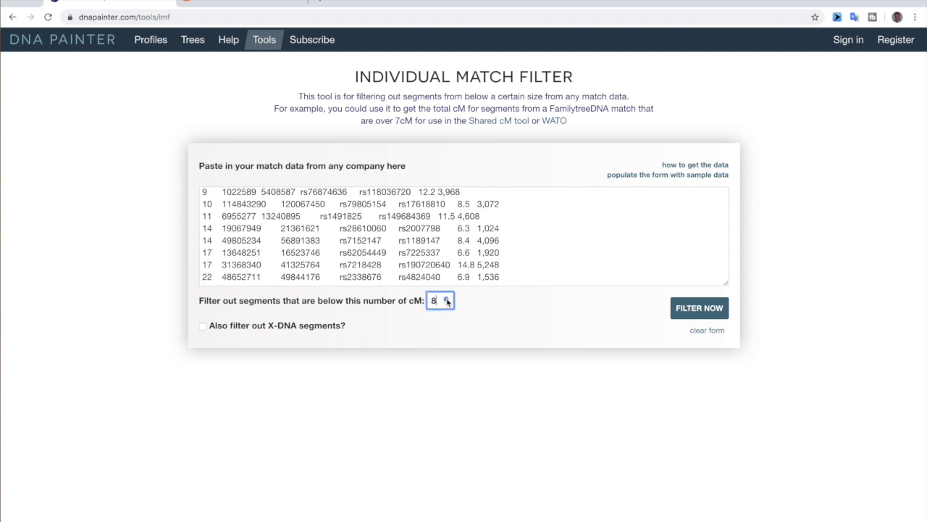
pyautogui.click(447, 299)
pyautogui.click(446, 299)
pyautogui.click(699, 309)
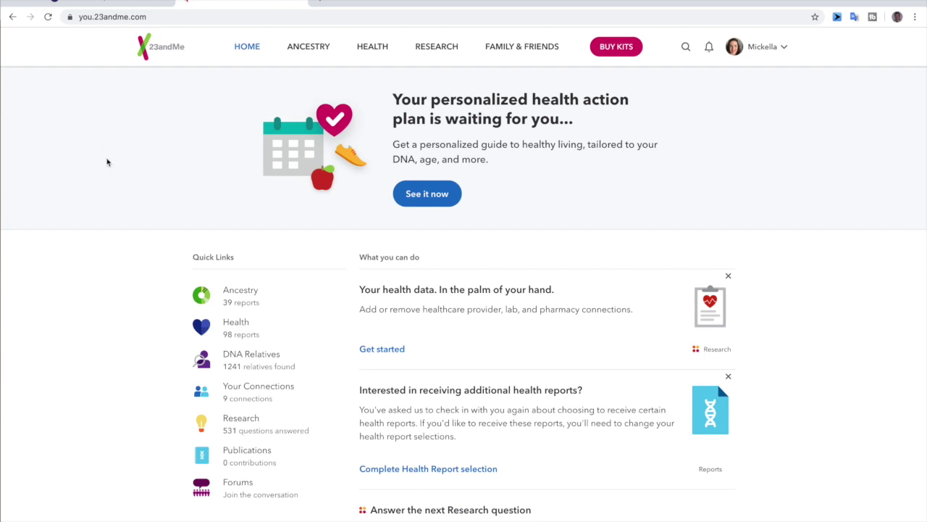
# - In 23andMe, run a DNA comparison with the chosen relative
pyautogui.moveTo(526, 46)
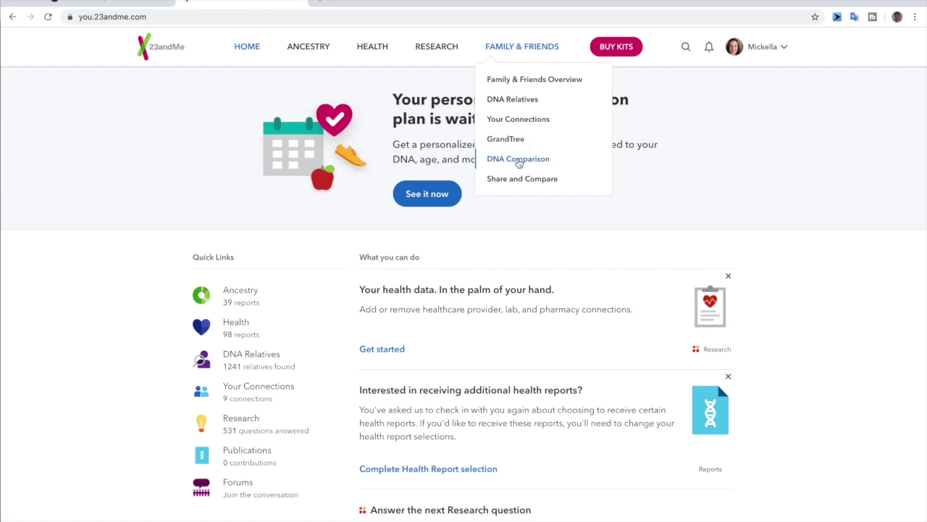
pyautogui.press('super+Tab')
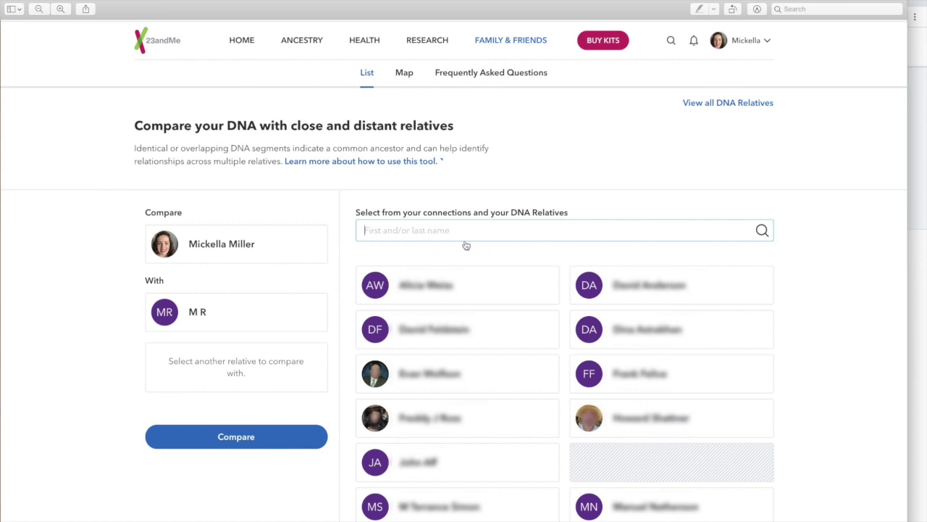
pyautogui.click(274, 438)
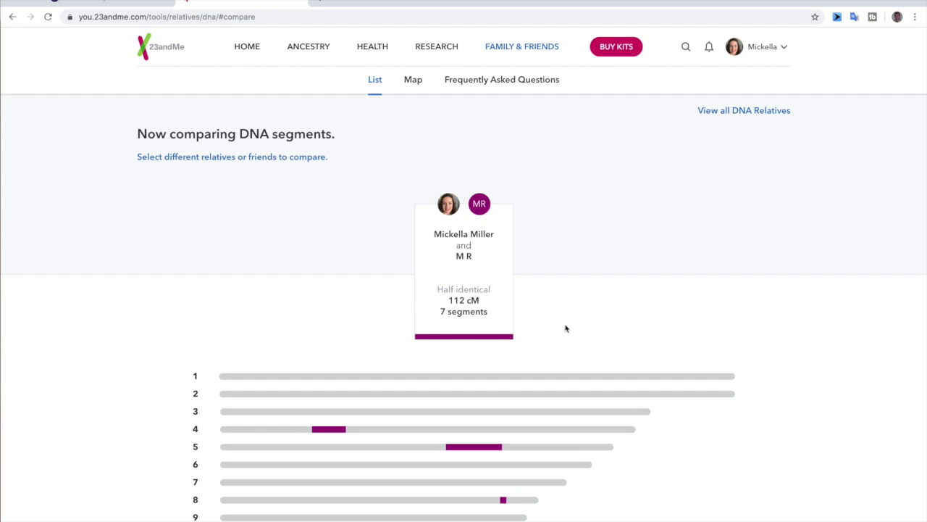
# - Select the whole Detailed segment data table for copying
pyautogui.scroll(-5, 566, 328)
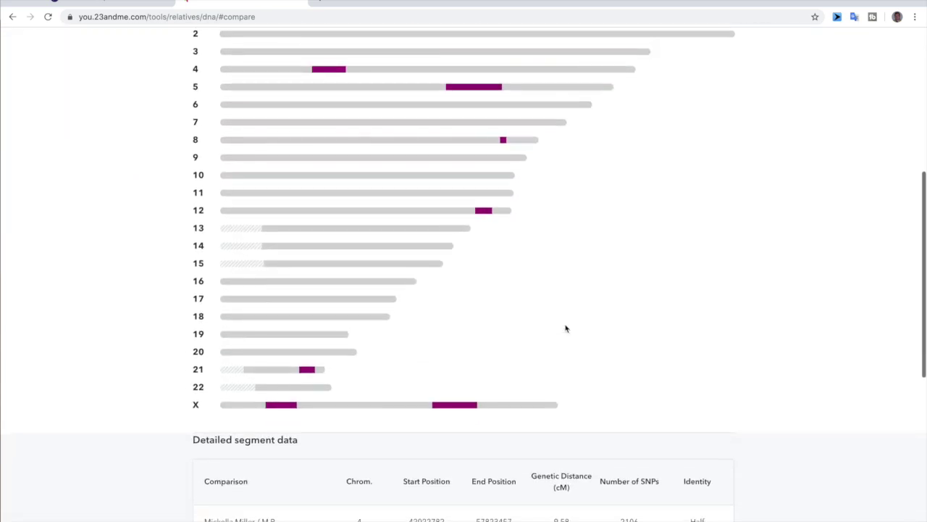
pyautogui.scroll(1, 565, 328)
pyautogui.scroll(-2, 566, 328)
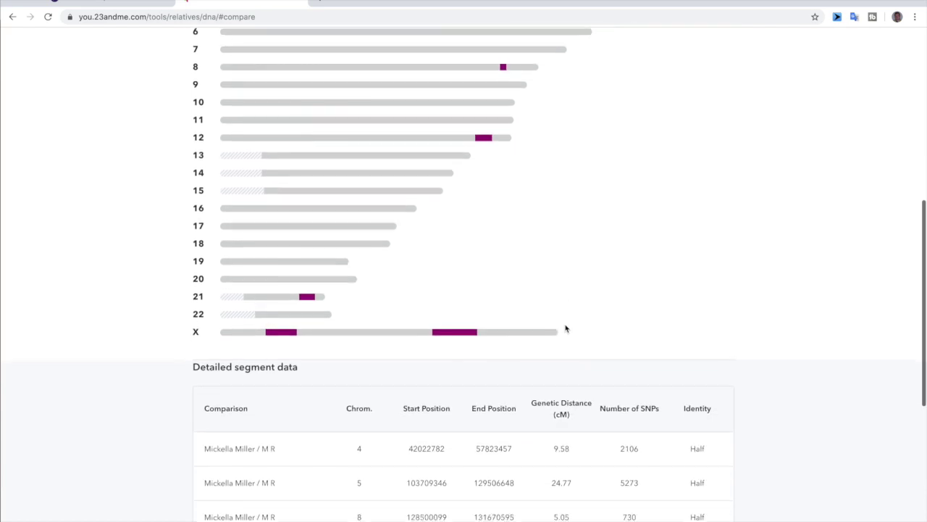
pyautogui.scroll(-4, 566, 329)
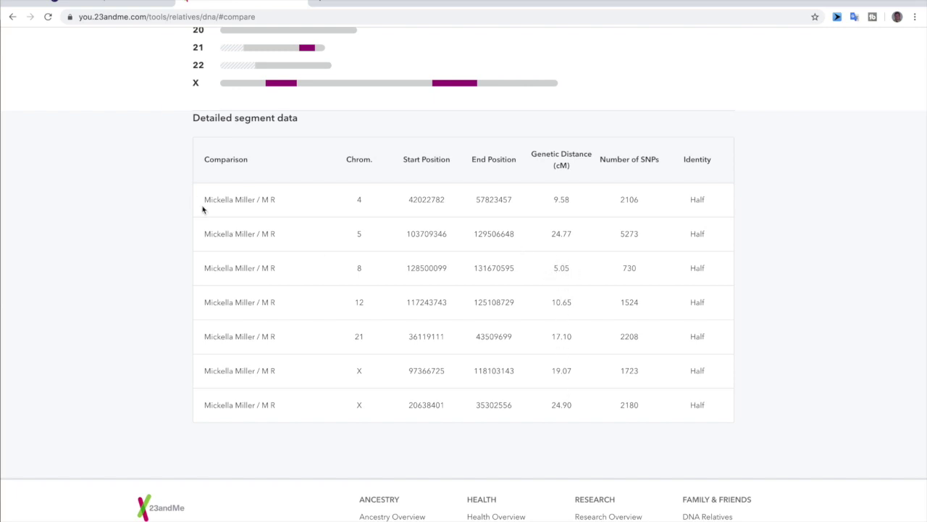
pyautogui.moveTo(198, 164); pyautogui.dragTo(715, 395)
pyautogui.hotkey('ctrl', 'c')
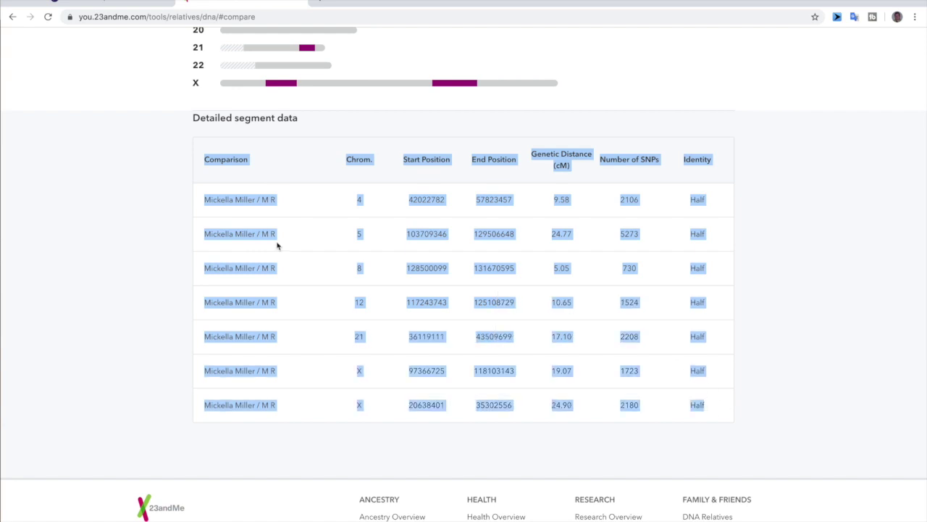
pyautogui.click(148, 2)
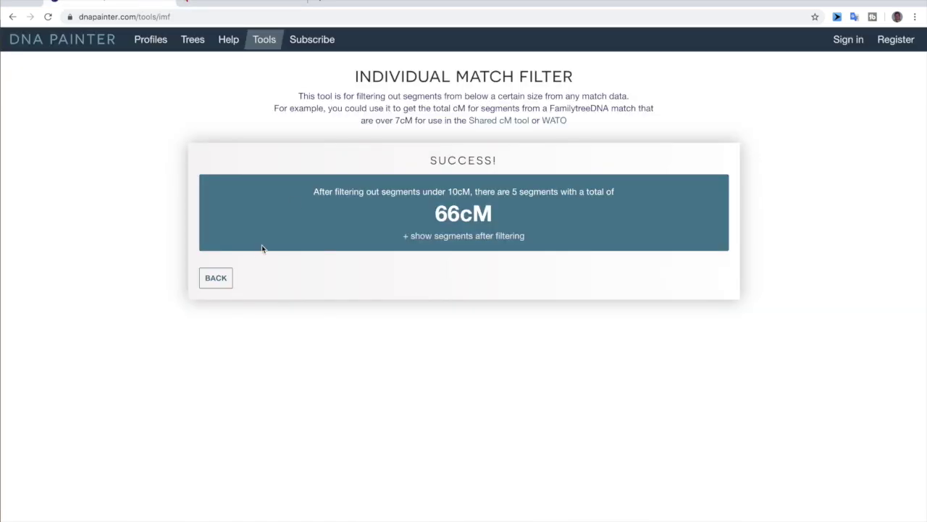
# - Paste the 23andMe segments and filter at 7 cM, giving 6 segments totalling 106 cM
pyautogui.click(217, 280)
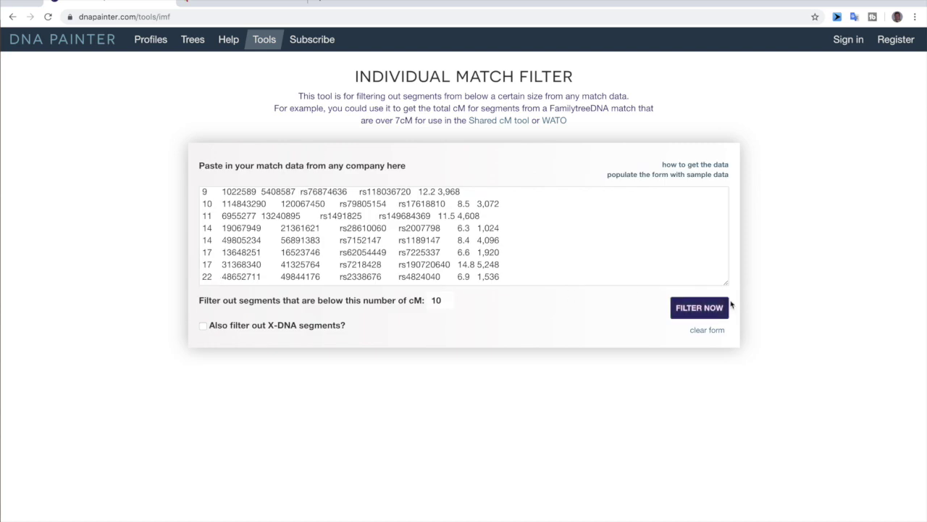
pyautogui.click(399, 240)
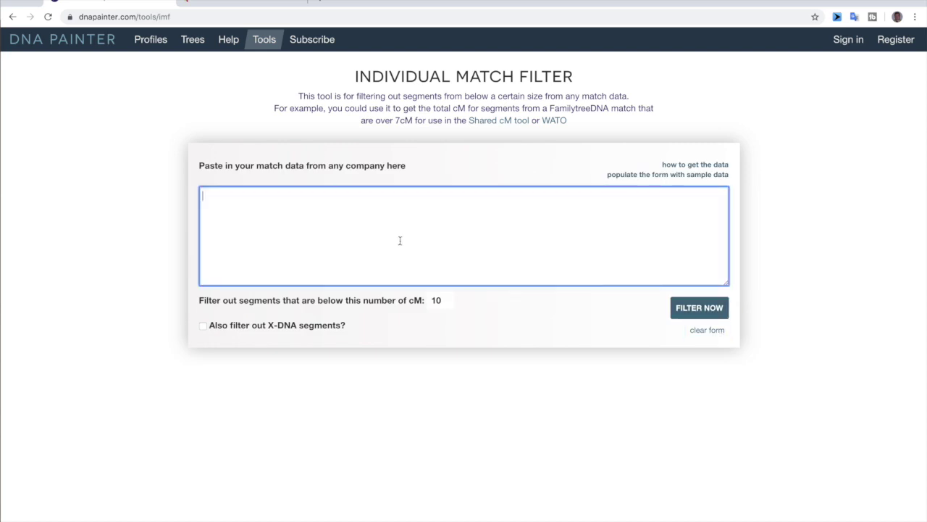
pyautogui.hotkey('ctrl', 'v')
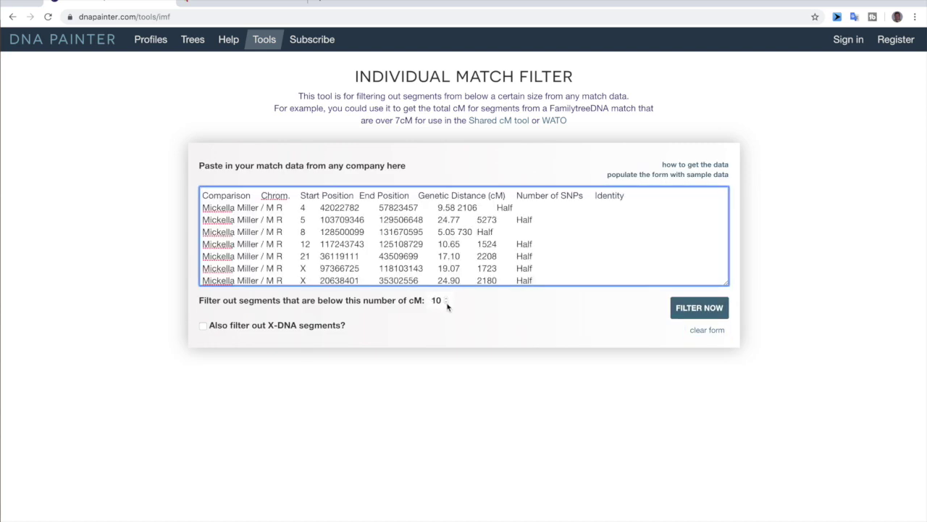
pyautogui.click(447, 305)
pyautogui.click(448, 305)
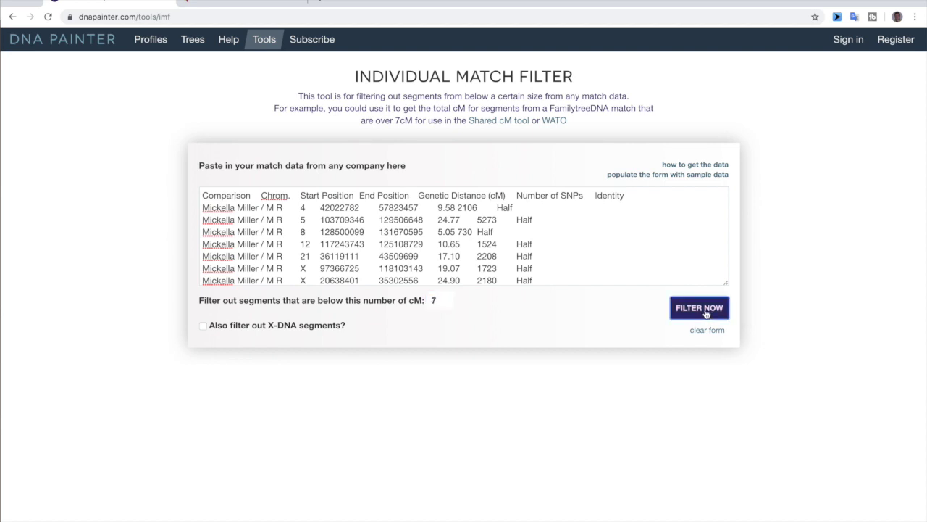
pyautogui.click(706, 311)
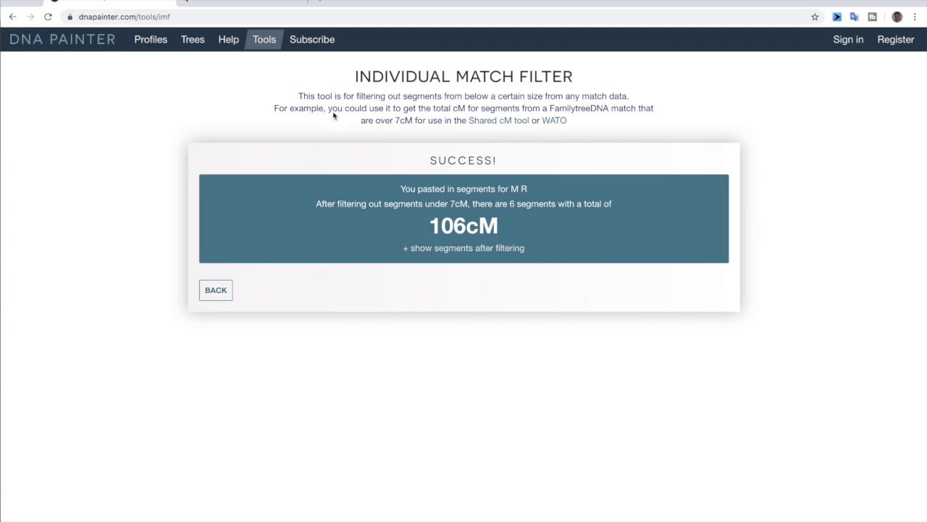
# - Check 23andMe's own 112 cM total against the filtered result
pyautogui.click(236, 7)
pyautogui.scroll(10, 178, 128)
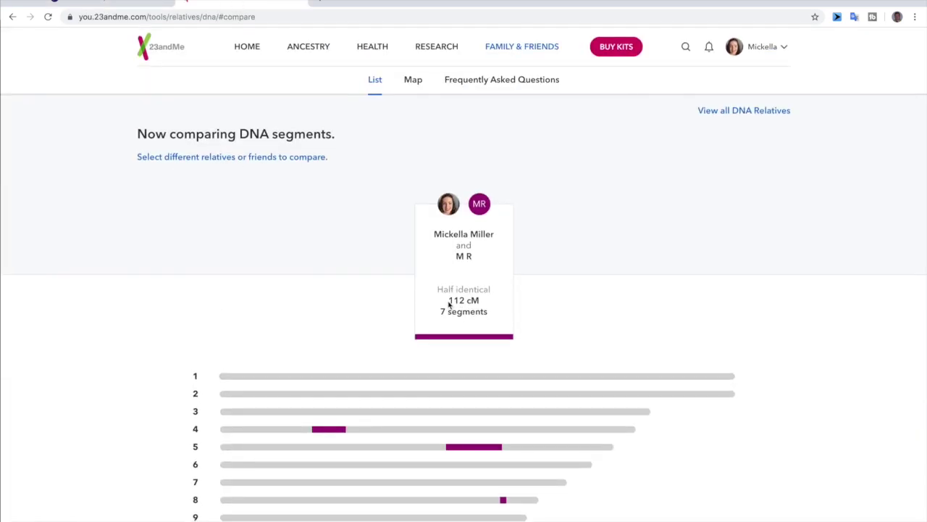
pyautogui.moveTo(450, 304); pyautogui.dragTo(480, 302)
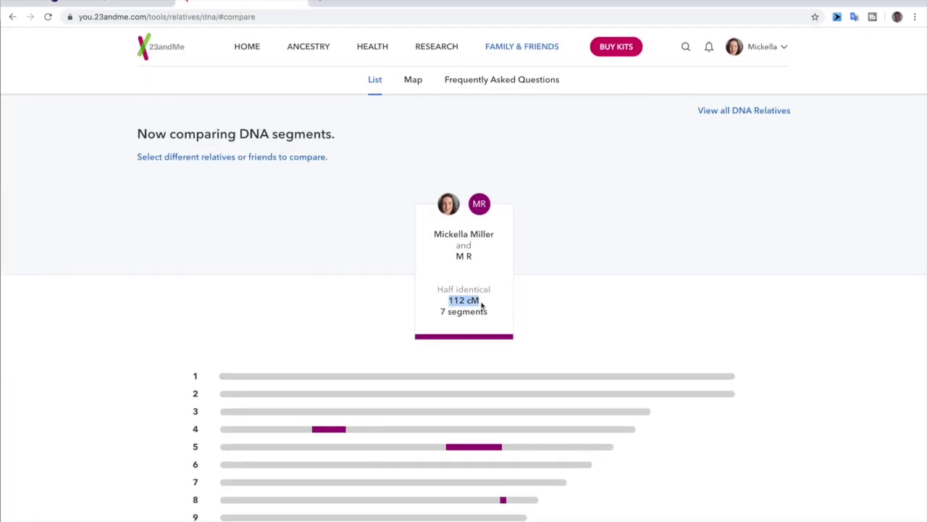
pyautogui.click(129, 3)
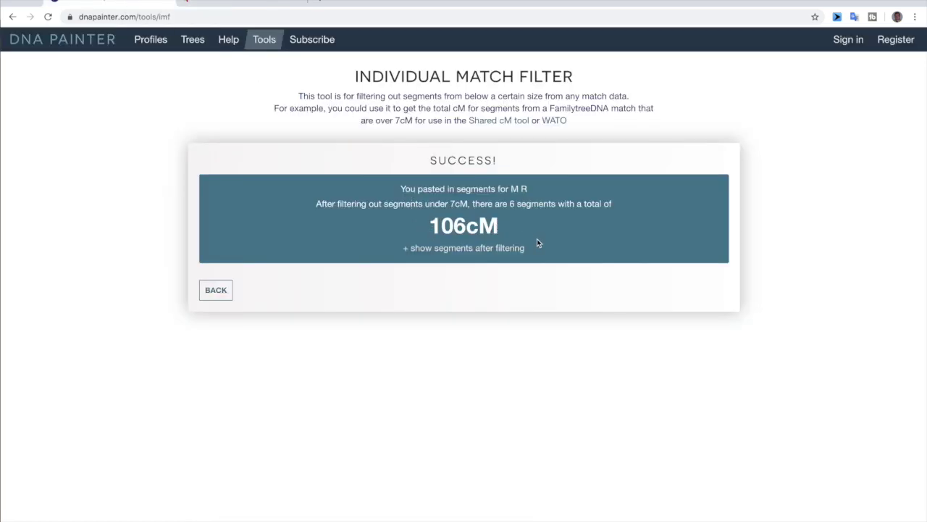
# - Re-filter the 23andMe data at 10 cM, giving 5 segments totalling 96 cM
pyautogui.click(228, 293)
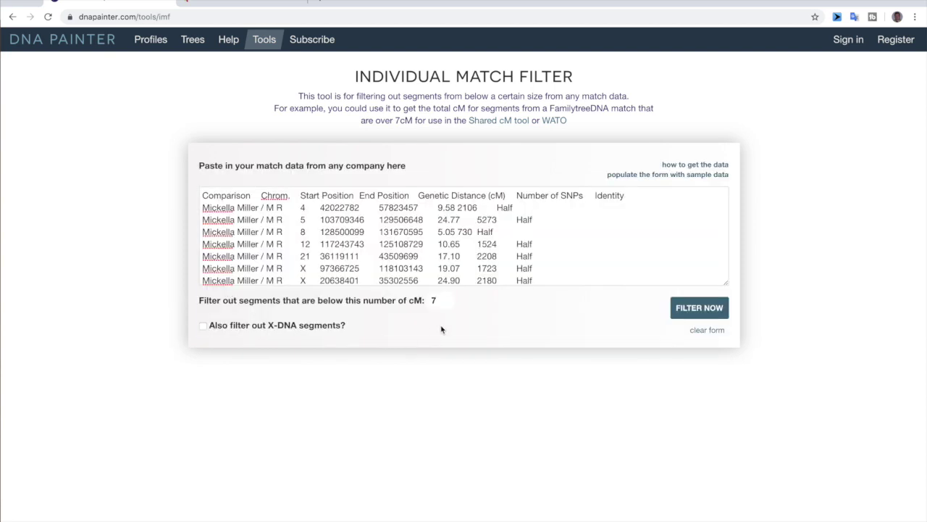
pyautogui.click(447, 298)
pyautogui.click(446, 299)
pyautogui.click(446, 299)
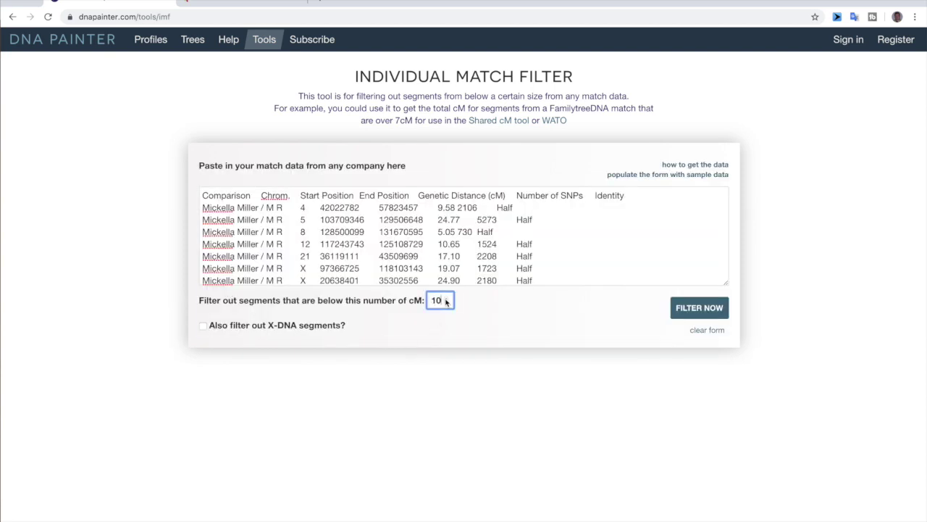
pyautogui.click(714, 309)
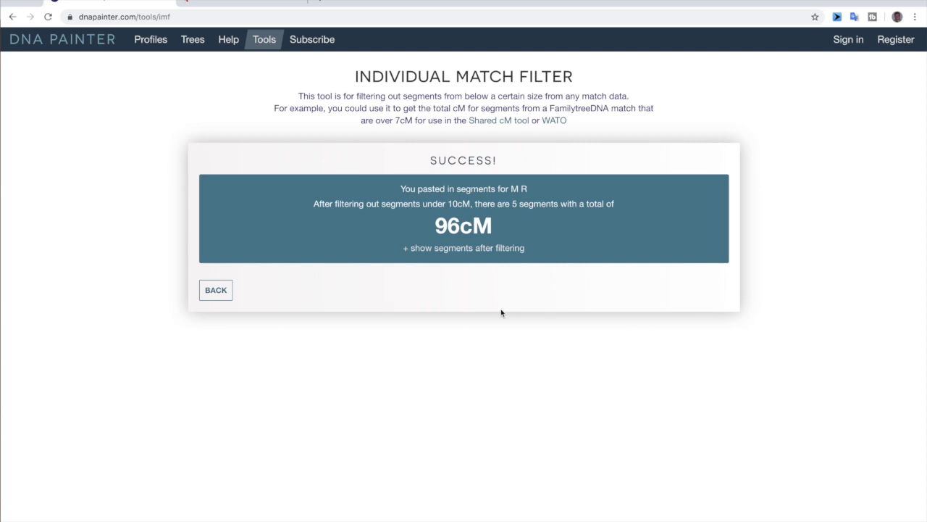
pyautogui.click(229, 292)
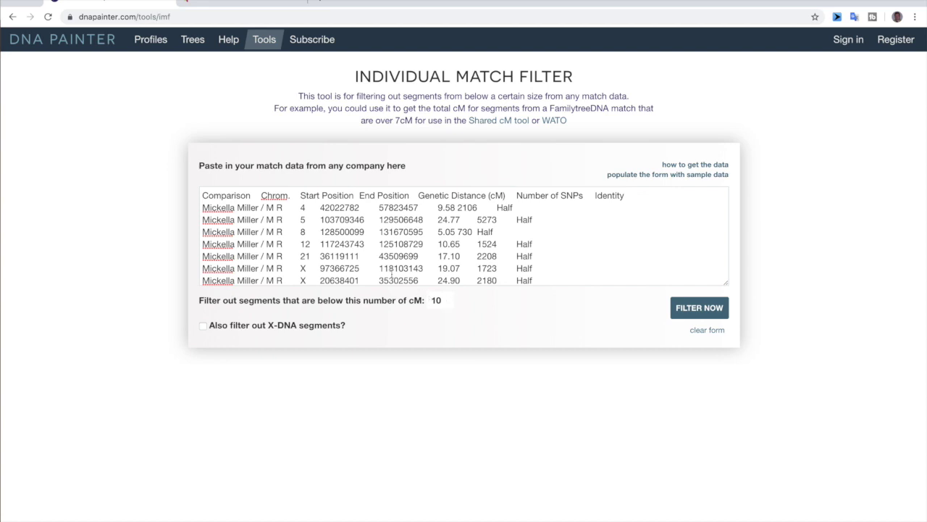